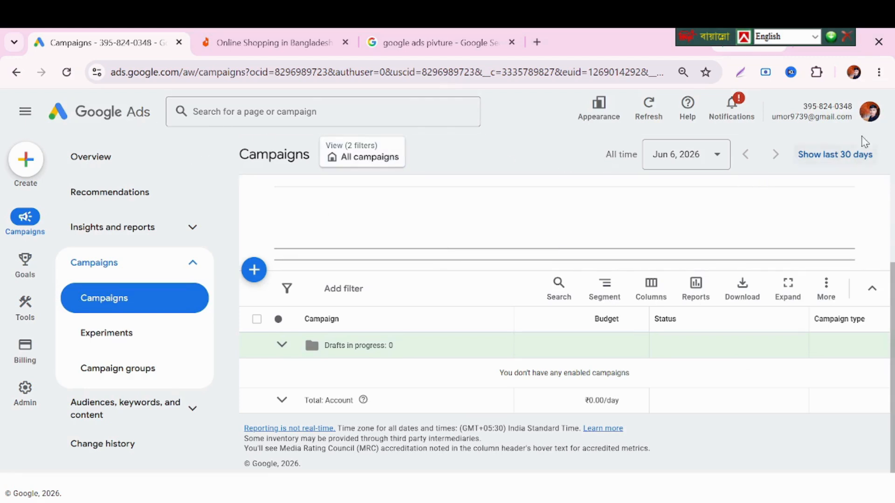
# Show the list of Google Ads accounts available to the signed-in profile.
pyautogui.click(869, 115)
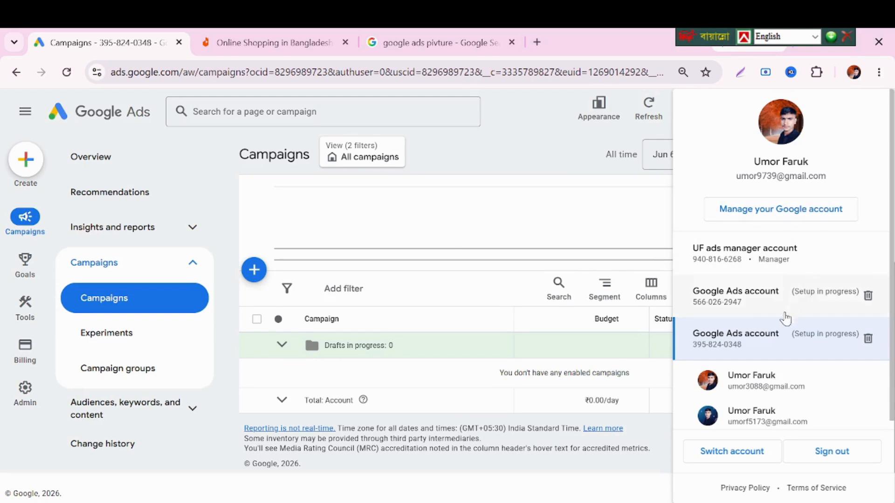
pyautogui.click(736, 331)
# Switch to the other Chrome profile's window and search Google for "ads.google.com login".
pyautogui.click(498, 502)
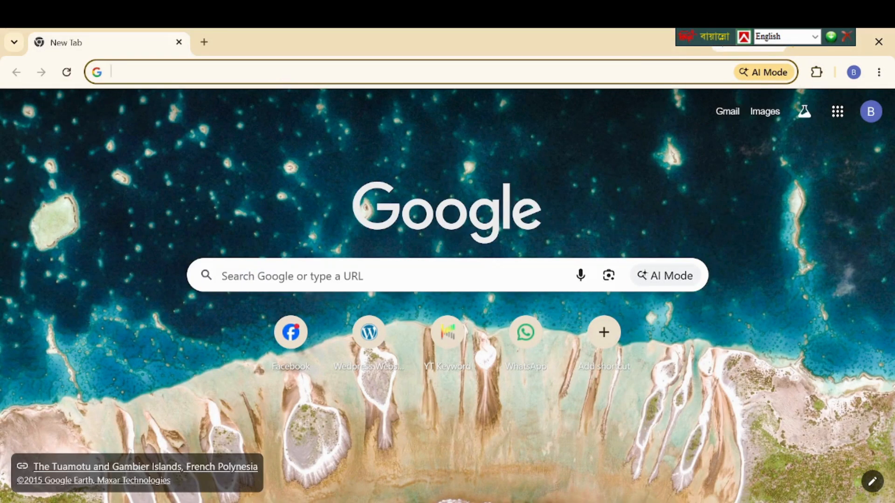
pyautogui.write('ads')
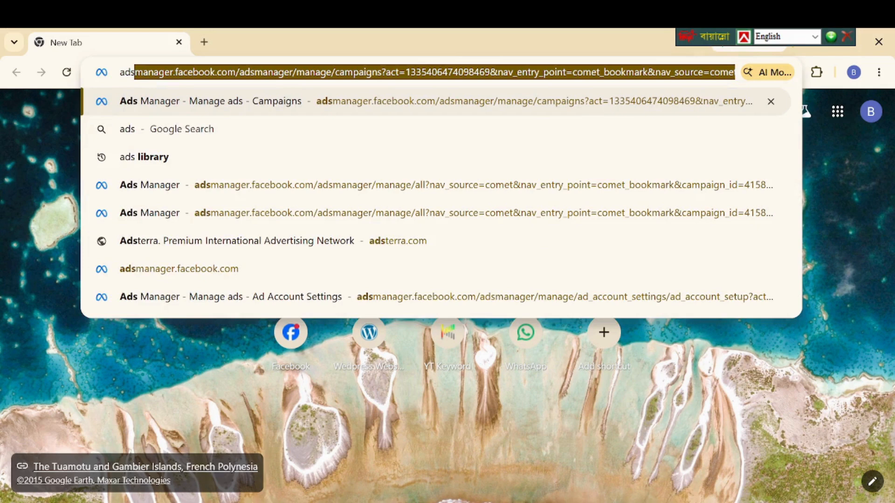
pyautogui.write('.g')
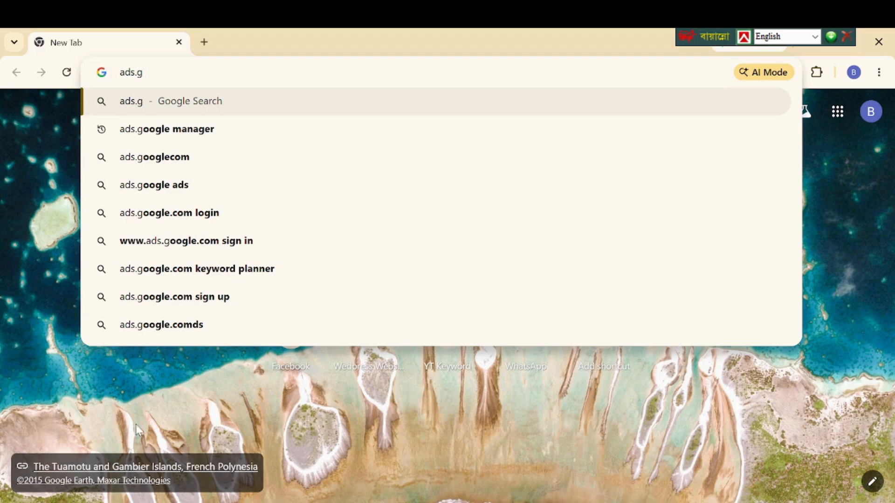
pyautogui.click(183, 213)
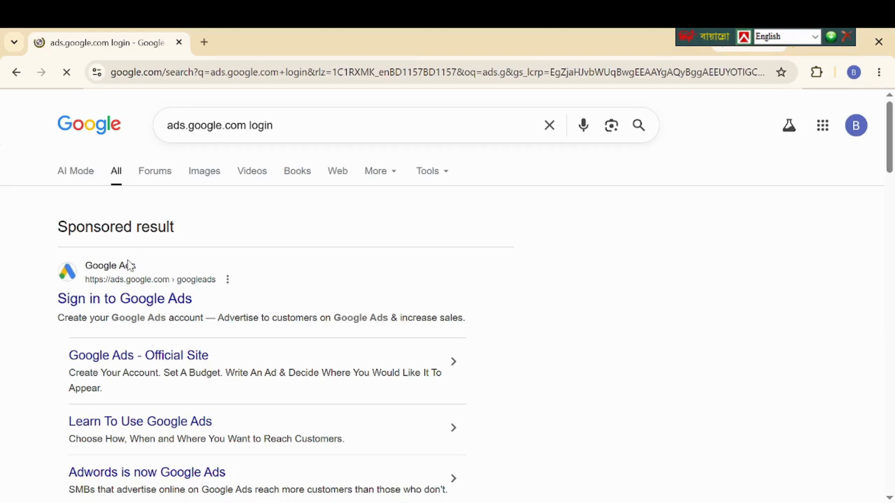
# Open the sponsored Google Ads sign-in result, start a new account signup and begin creating the first campaign.
pyautogui.click(129, 294)
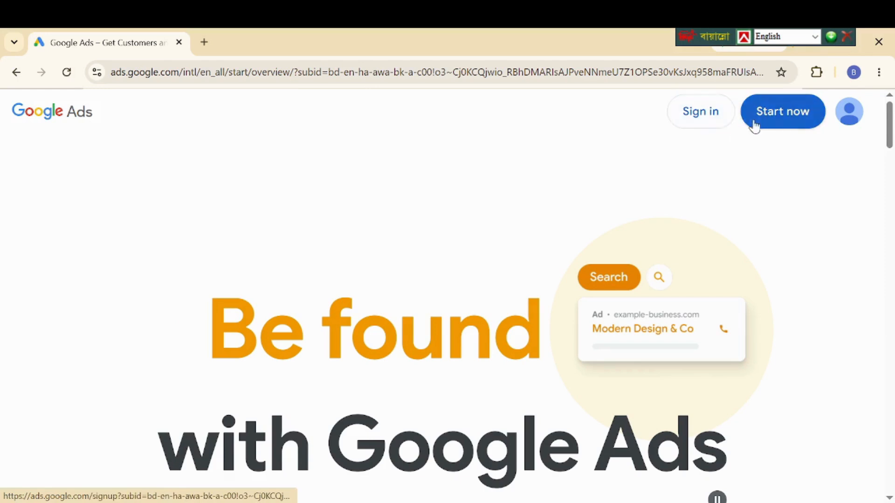
pyautogui.click(777, 122)
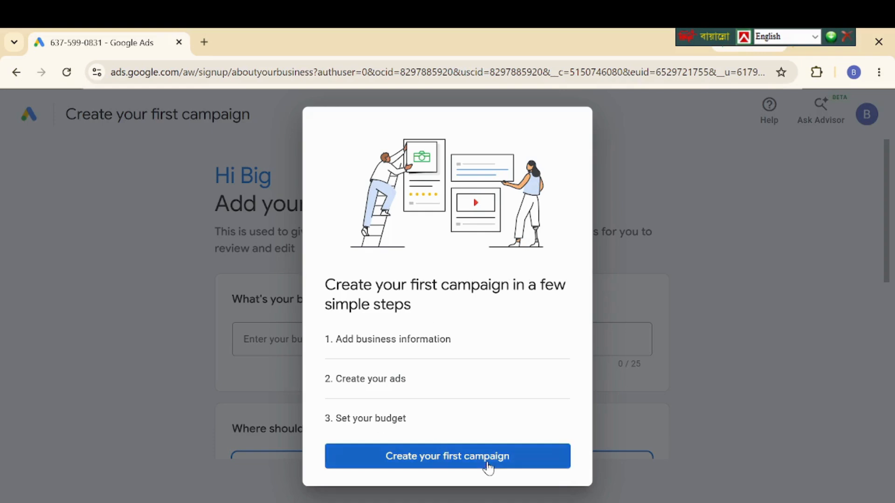
pyautogui.click(459, 459)
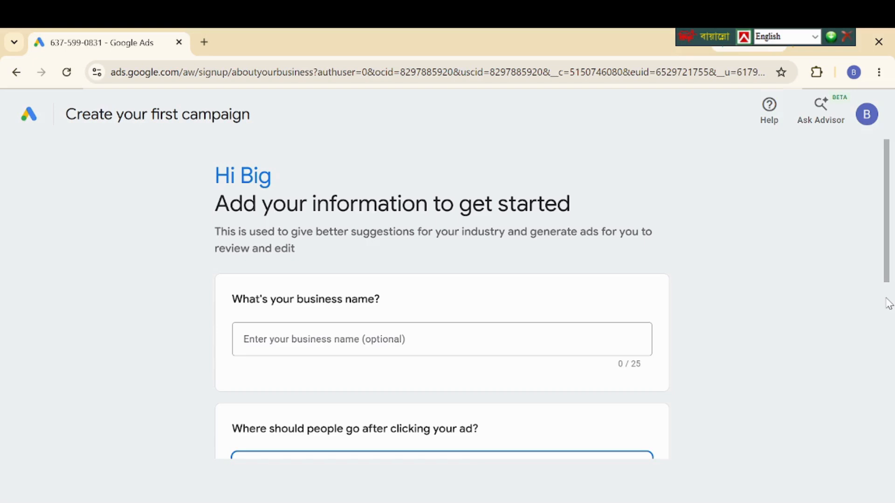
# Enter "Zam Zam" as the business name in the campaign's business information.
pyautogui.scroll(-8, 298, 328)
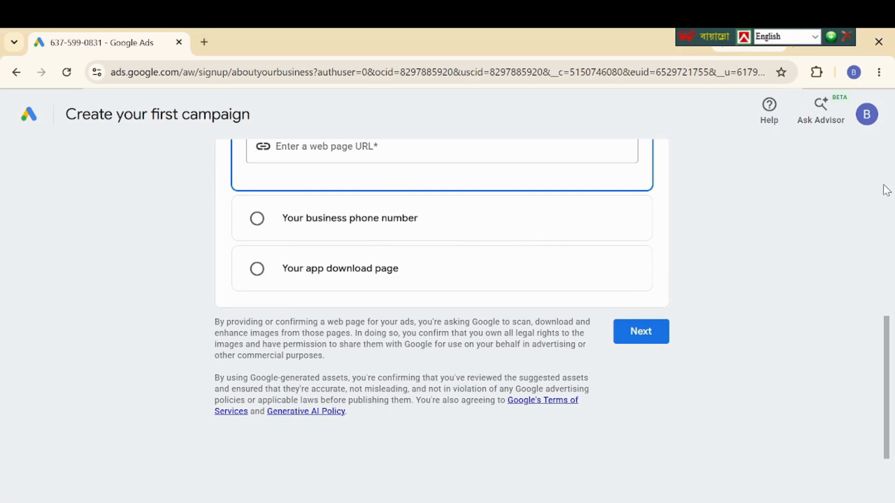
pyautogui.scroll(8, 886, 190)
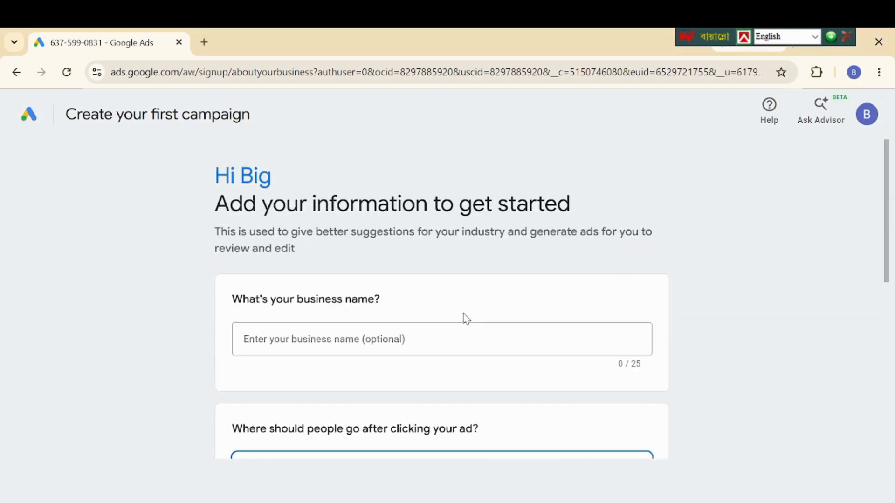
pyautogui.click(390, 339)
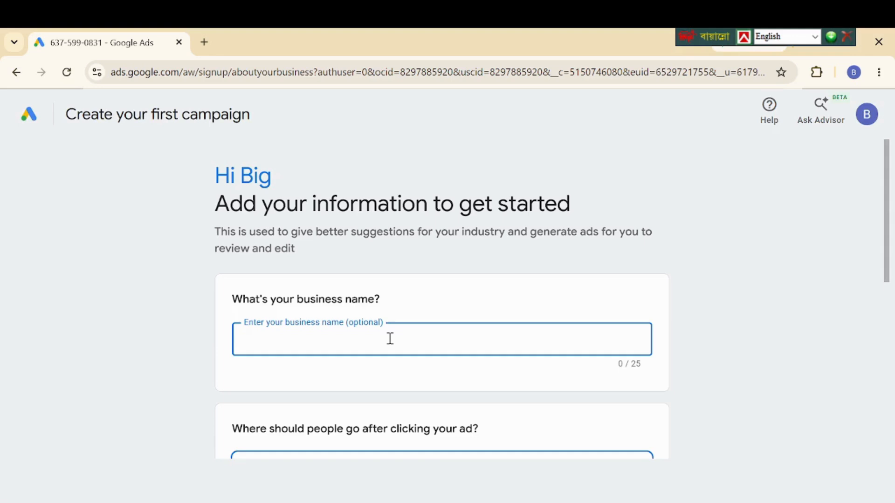
pyautogui.write('Zam Zam')
# Switch to the browser window with the Daraz online shop and copy its web address, daraz.com.bd/#?
pyautogui.scroll(-6, 881, 458)
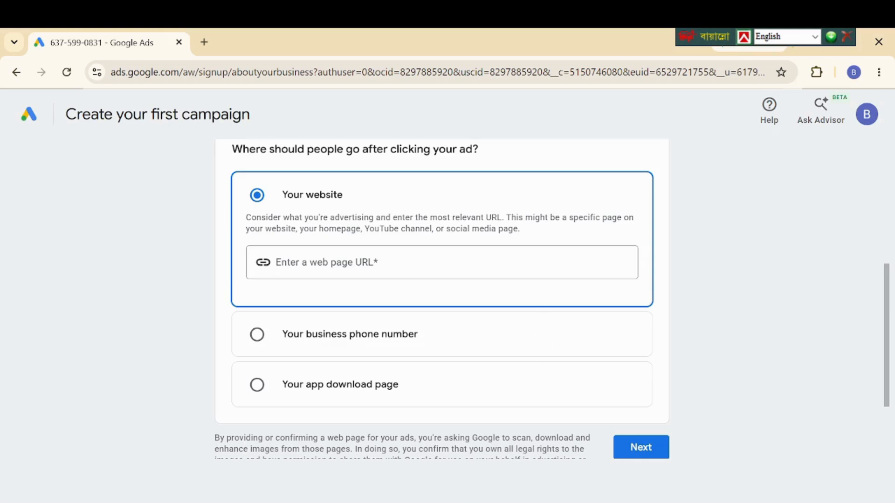
pyautogui.moveTo(463, 502)
pyautogui.click(462, 450)
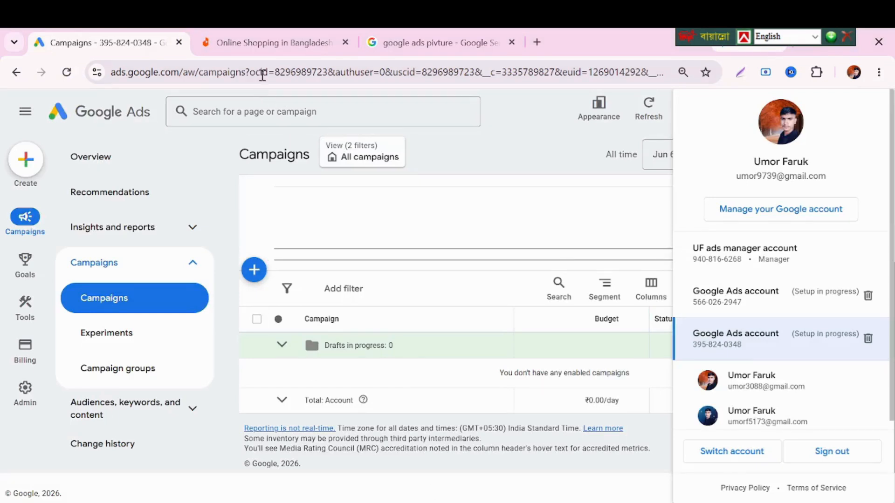
pyautogui.click(273, 46)
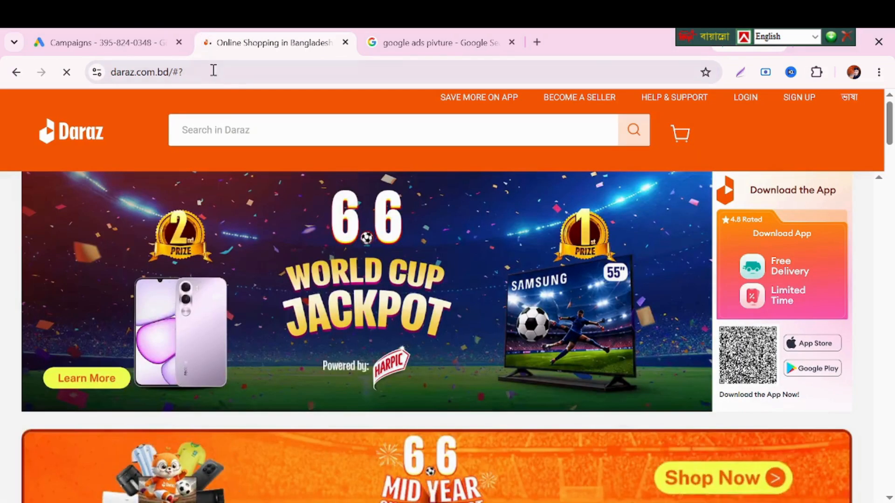
pyautogui.click(212, 74)
pyautogui.hotkey('ctrl', 'c')
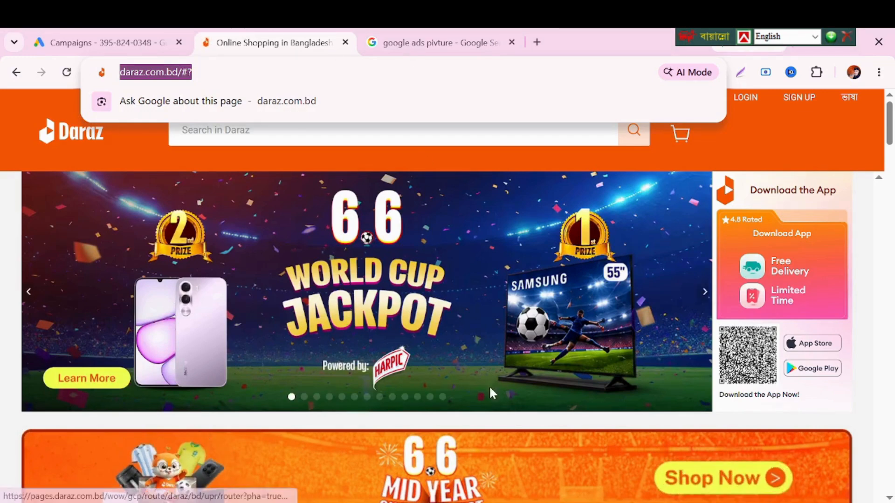
pyautogui.moveTo(497, 502)
pyautogui.click(497, 460)
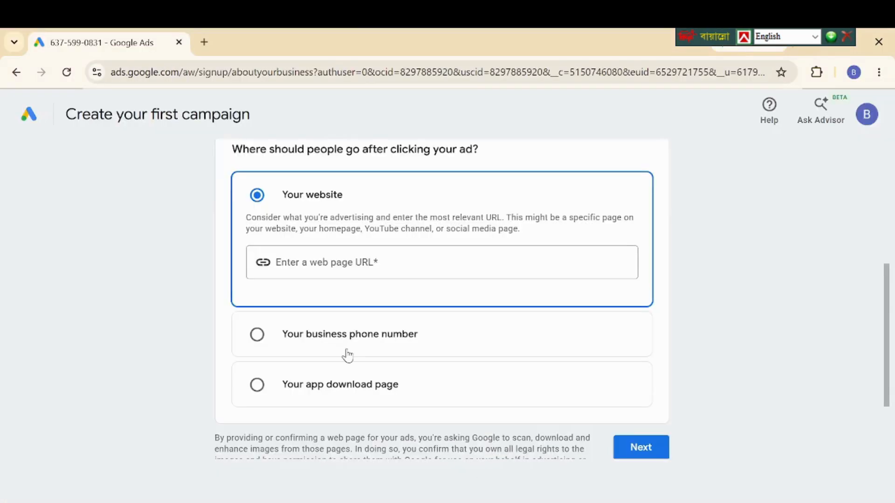
pyautogui.click(298, 261)
pyautogui.hotkey('ctrl', 'v')
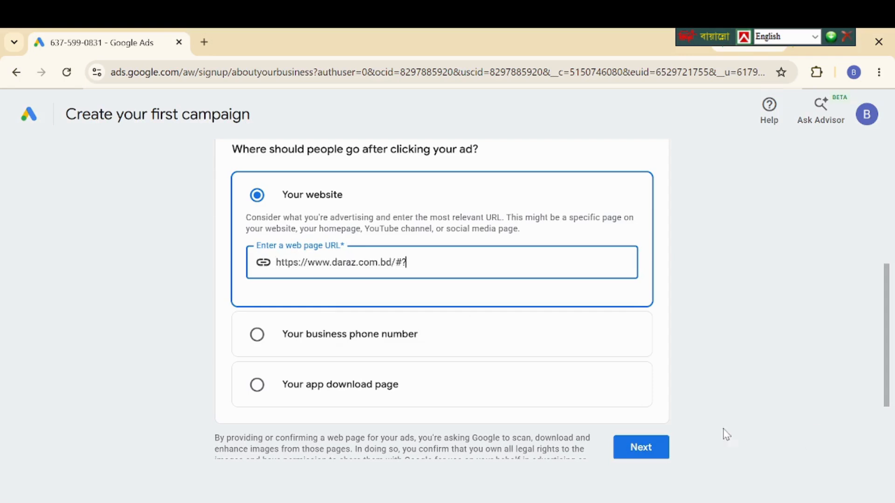
pyautogui.click(643, 461)
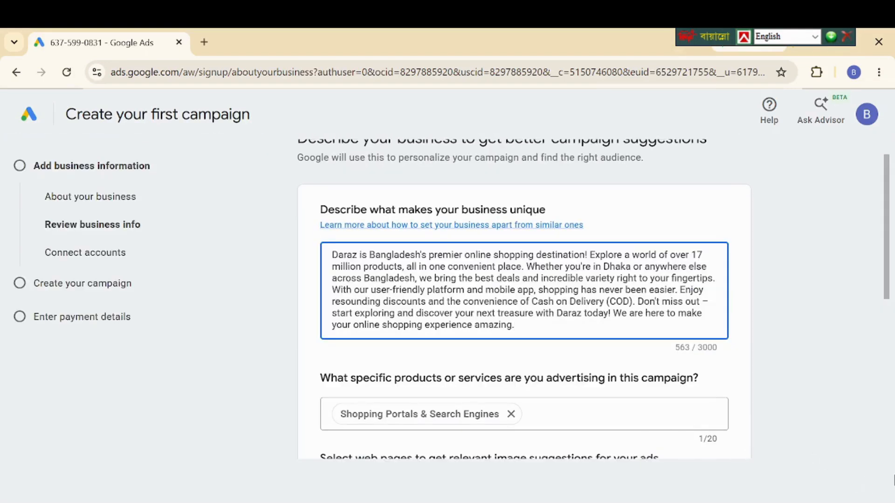
# Review the suggested business description and image source web pages, keep all of them and continue.
pyautogui.click(887, 480)
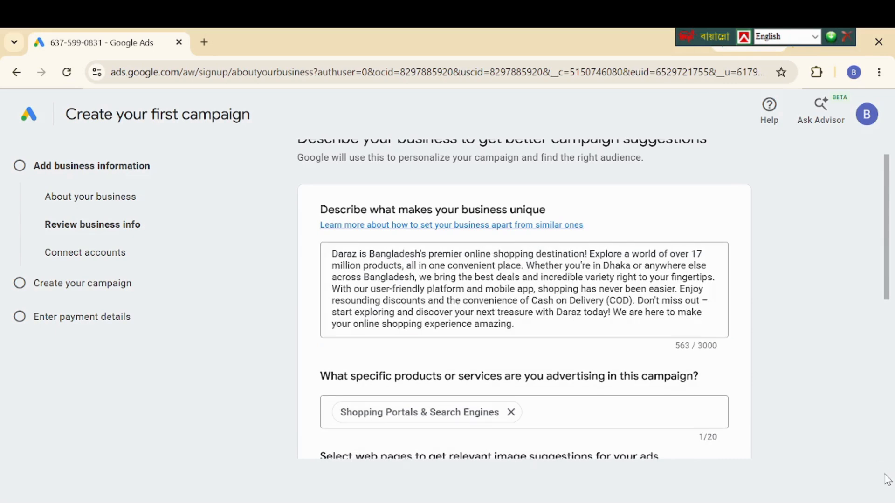
pyautogui.click(888, 364)
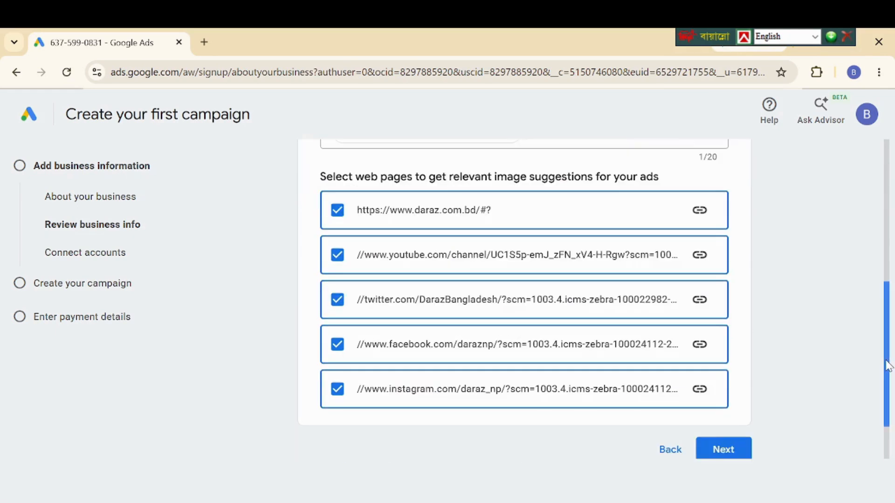
pyautogui.click(722, 449)
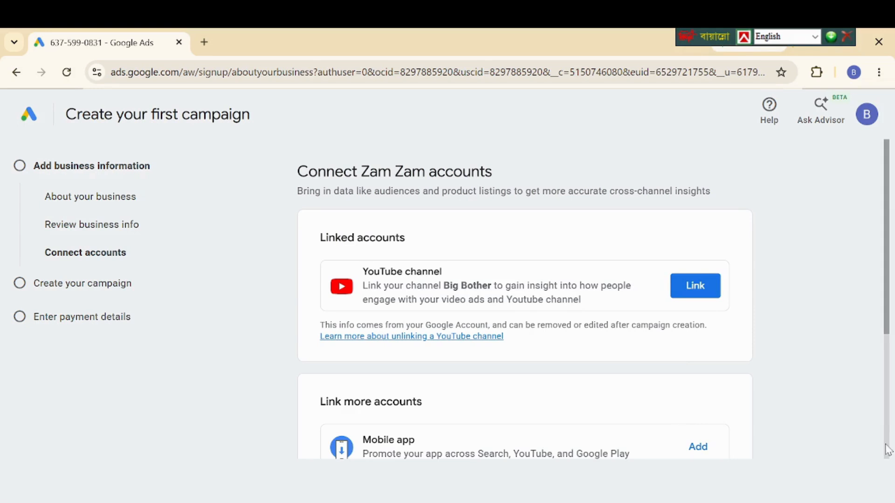
# Skip the account linking, goal and campaign type stages and confirm leaving campaign creation.
pyautogui.click(887, 446)
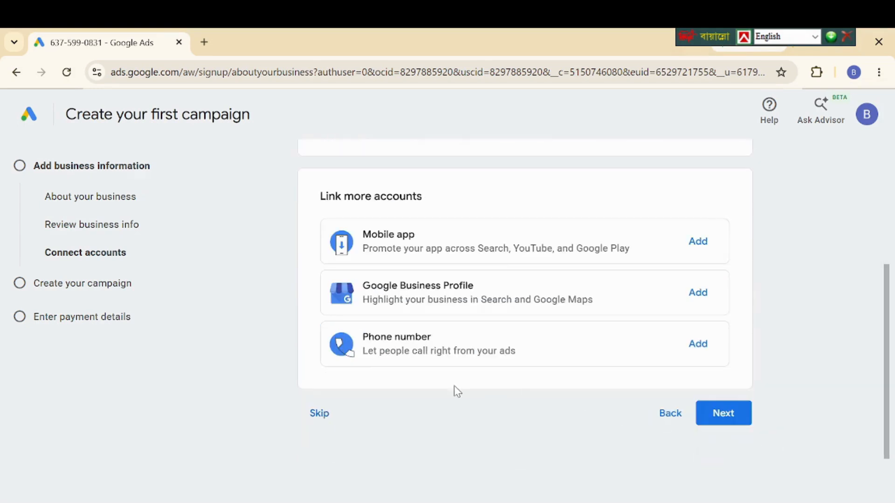
pyautogui.click(321, 414)
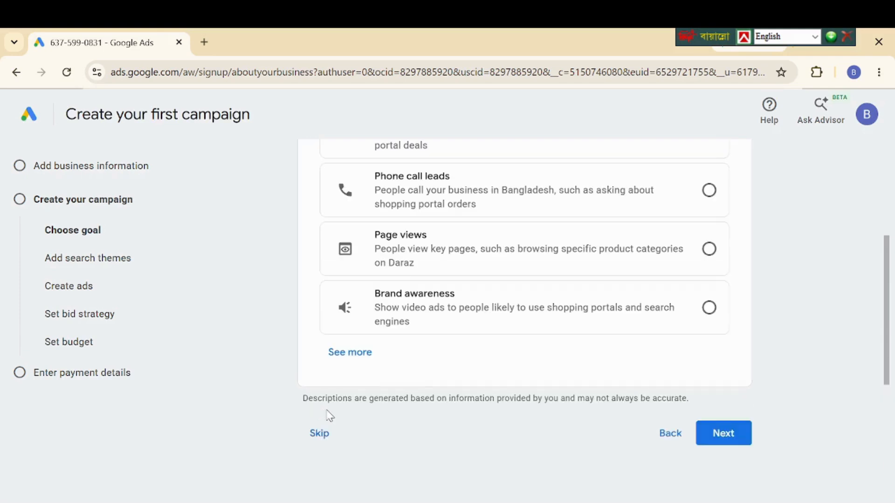
pyautogui.click(320, 433)
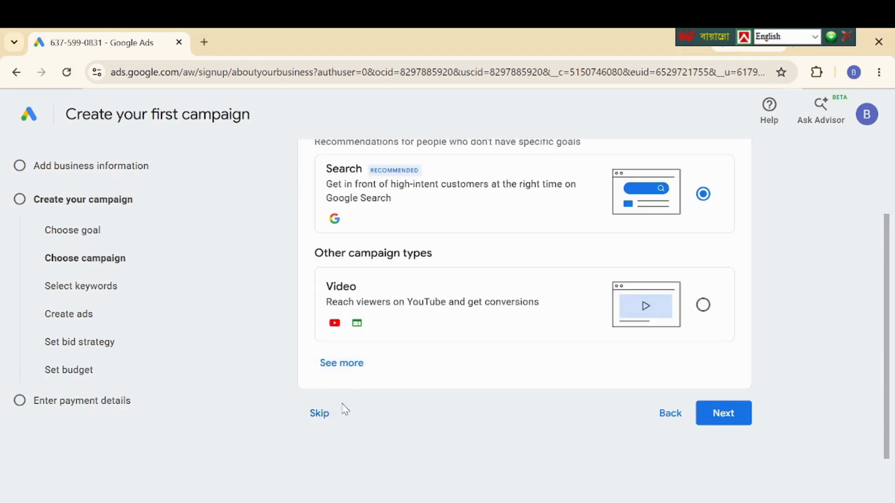
pyautogui.click(320, 413)
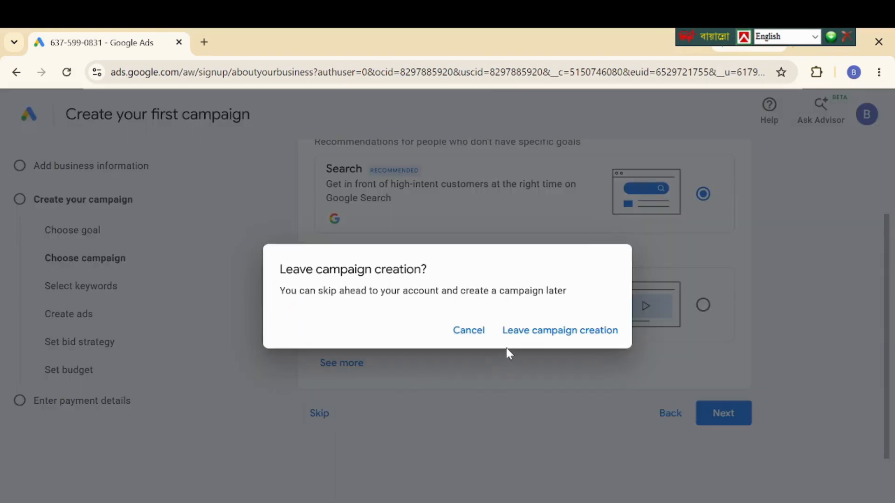
pyautogui.click(565, 332)
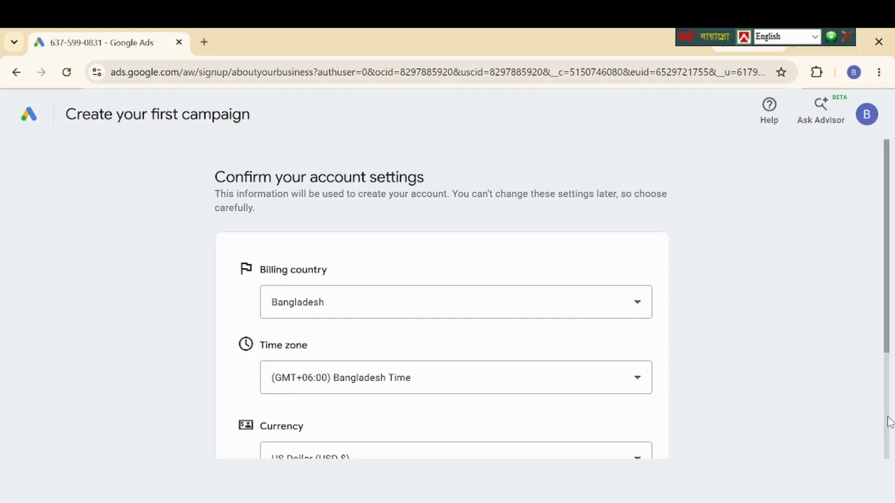
# Review the account settings and set the billing country to India.
pyautogui.scroll(-4, 889, 422)
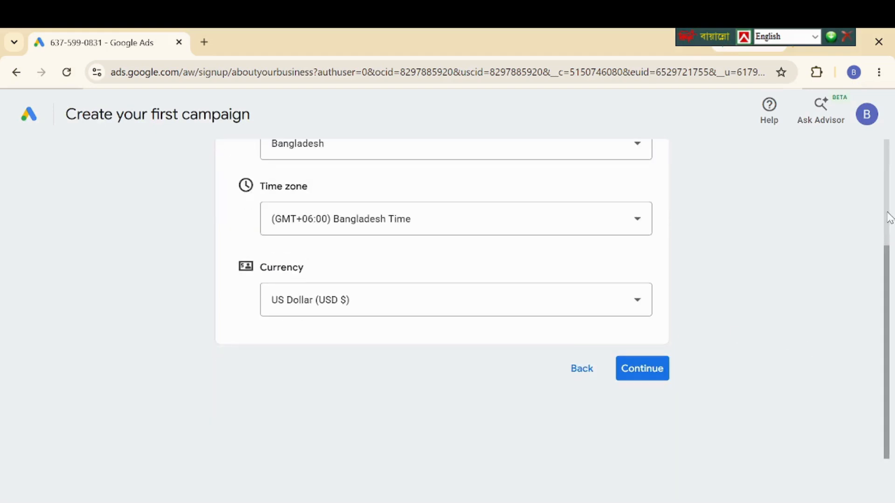
pyautogui.scroll(1, 889, 213)
pyautogui.scroll(3, 889, 214)
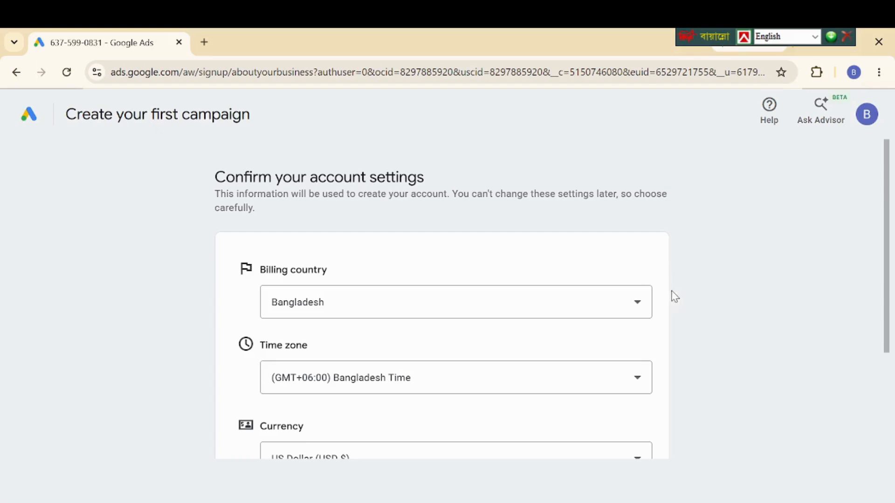
pyautogui.click(638, 311)
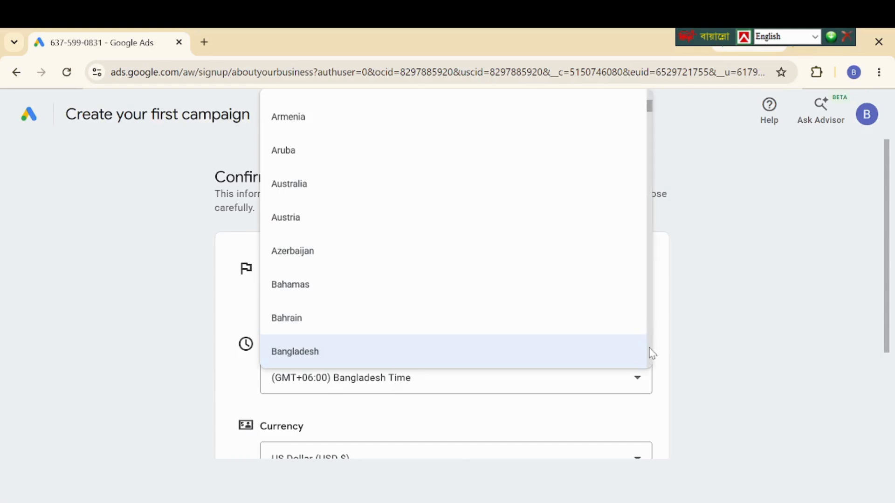
pyautogui.scroll(-9, 651, 352)
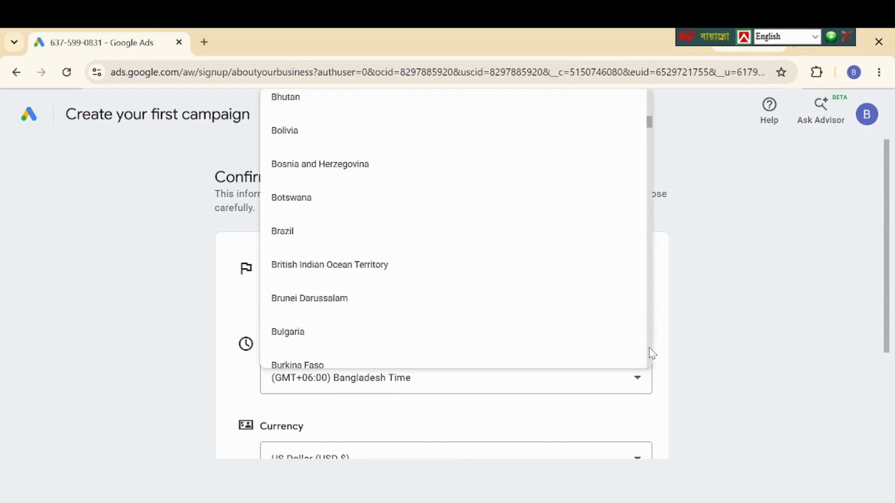
pyautogui.scroll(-10, 652, 353)
pyautogui.scroll(-5, 652, 353)
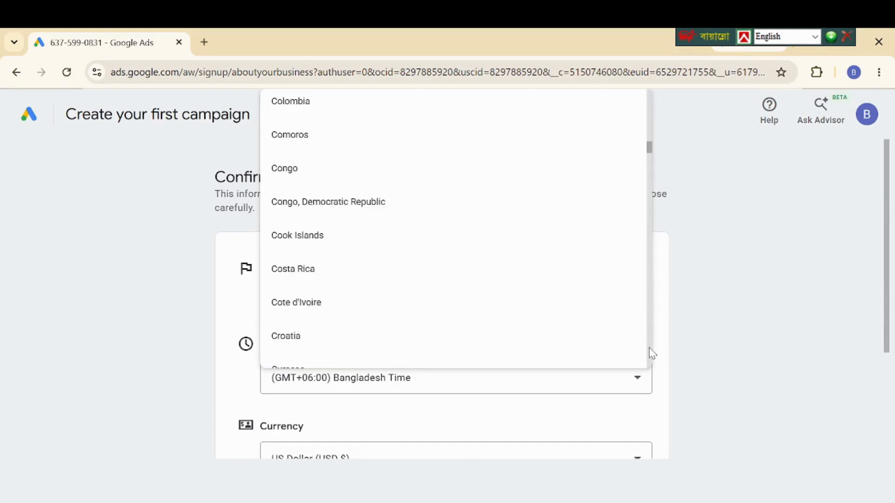
pyautogui.scroll(-10, 652, 353)
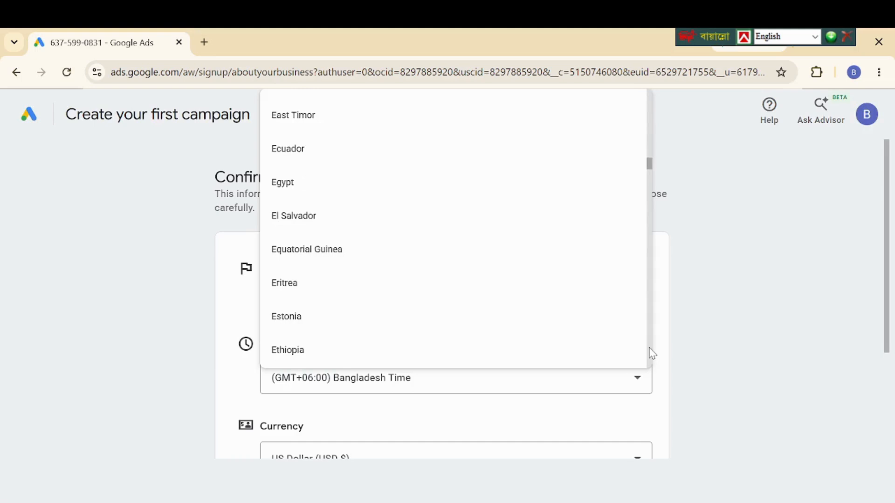
pyautogui.scroll(-15, 652, 353)
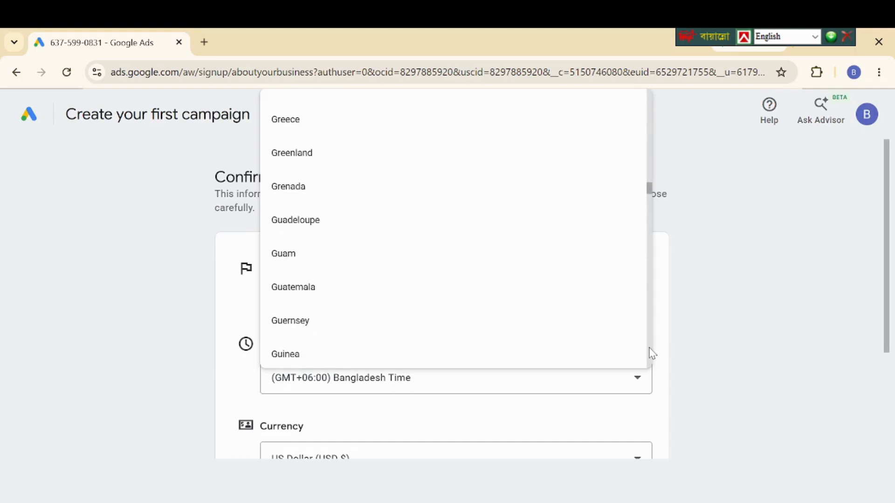
pyautogui.scroll(-5, 651, 354)
pyautogui.scroll(-5, 651, 353)
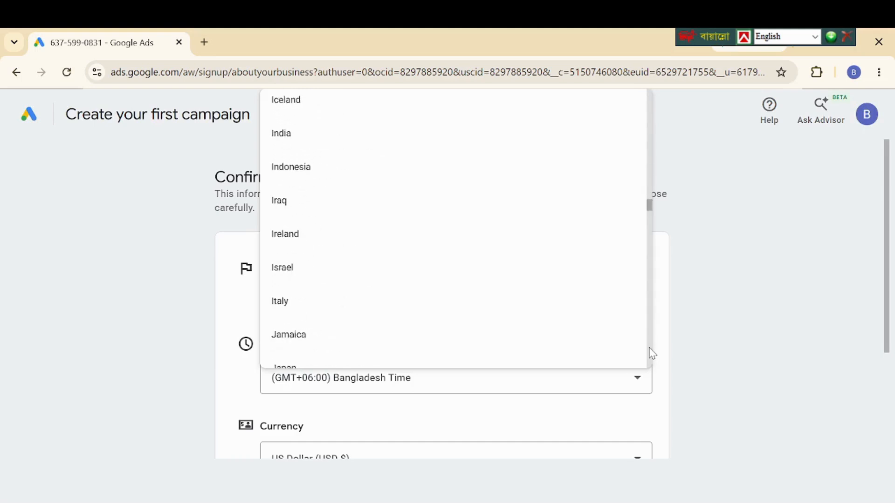
pyautogui.click(334, 148)
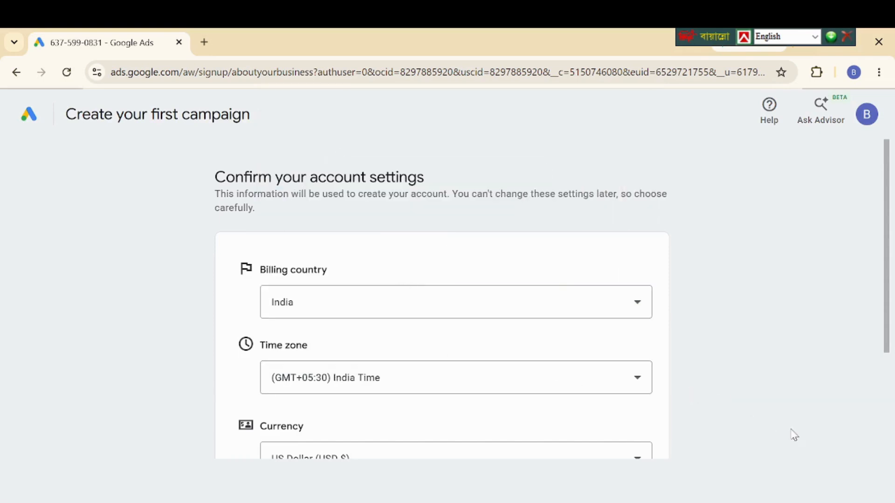
# Set the account currency to Indian Rupee (INR ₹) and continue to the payment settings.
pyautogui.scroll(-3, 892, 453)
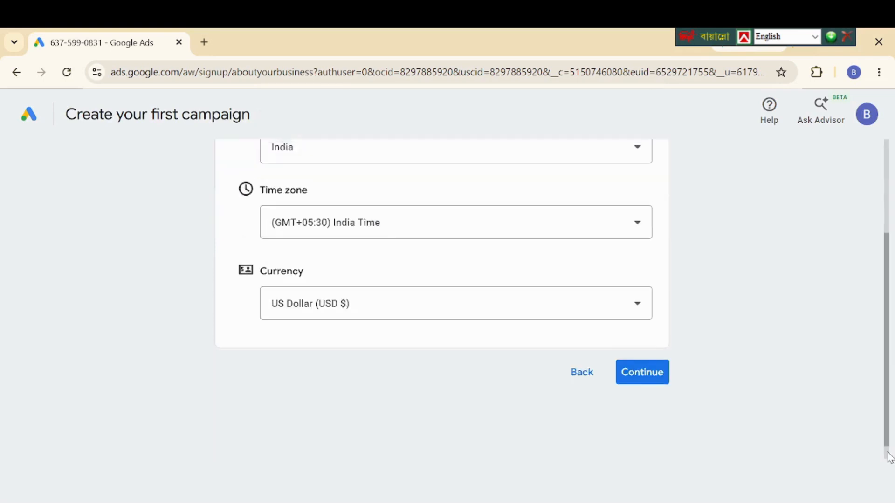
pyautogui.click(640, 305)
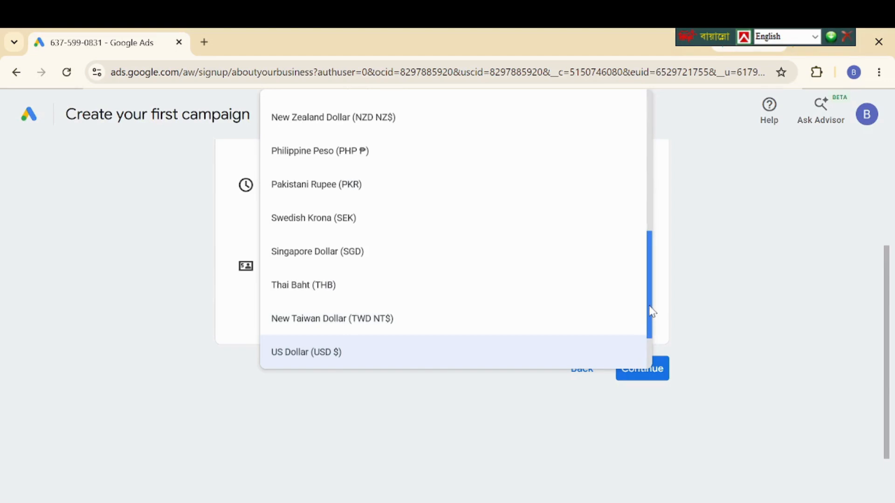
pyautogui.click(648, 161)
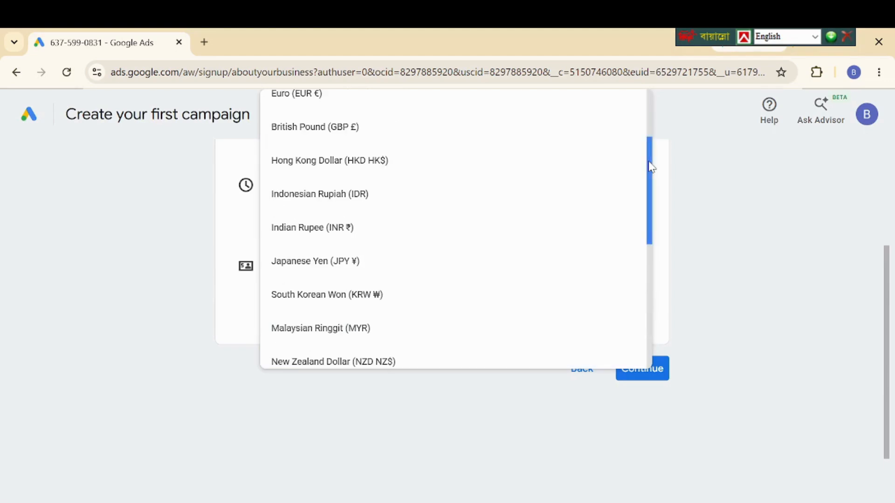
pyautogui.click(650, 132)
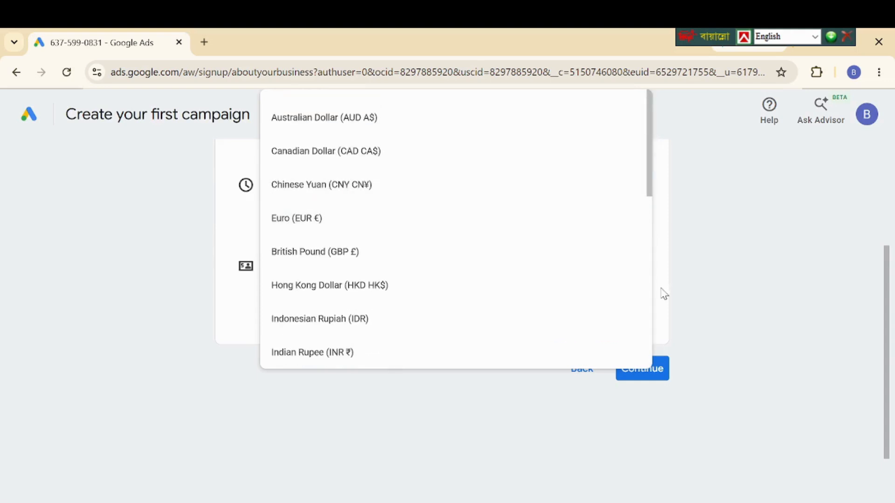
pyautogui.click(651, 346)
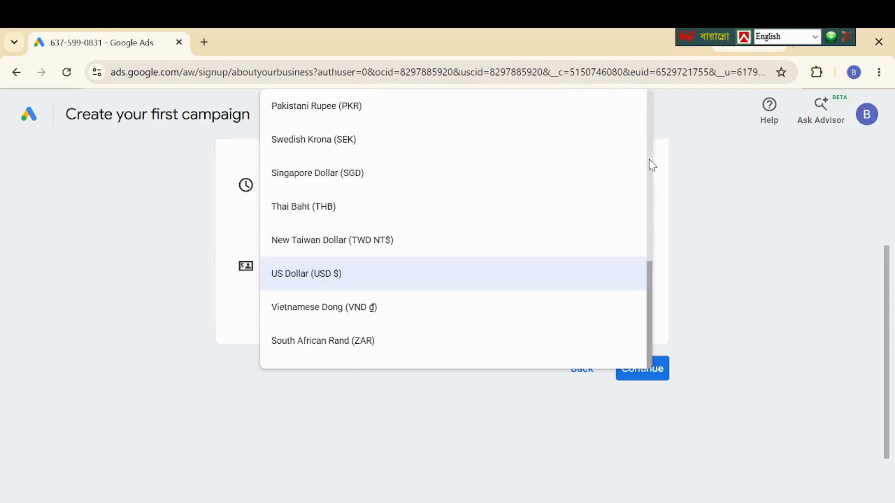
pyautogui.click(652, 144)
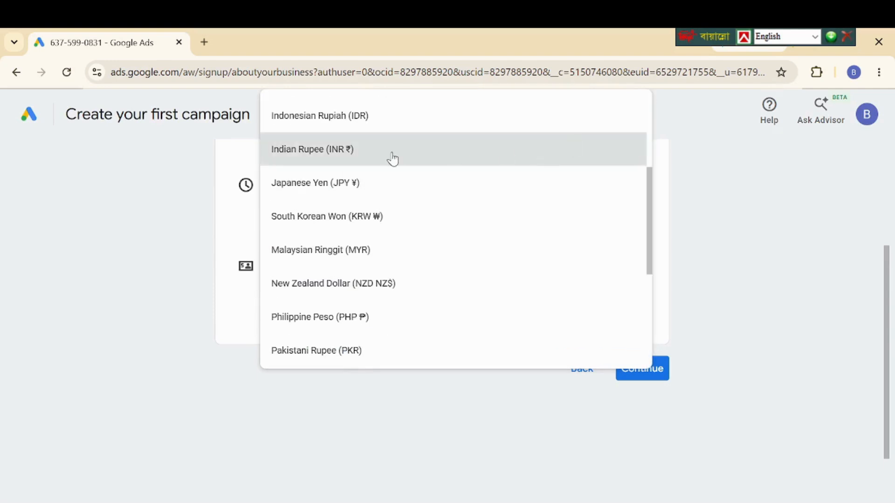
pyautogui.click(324, 150)
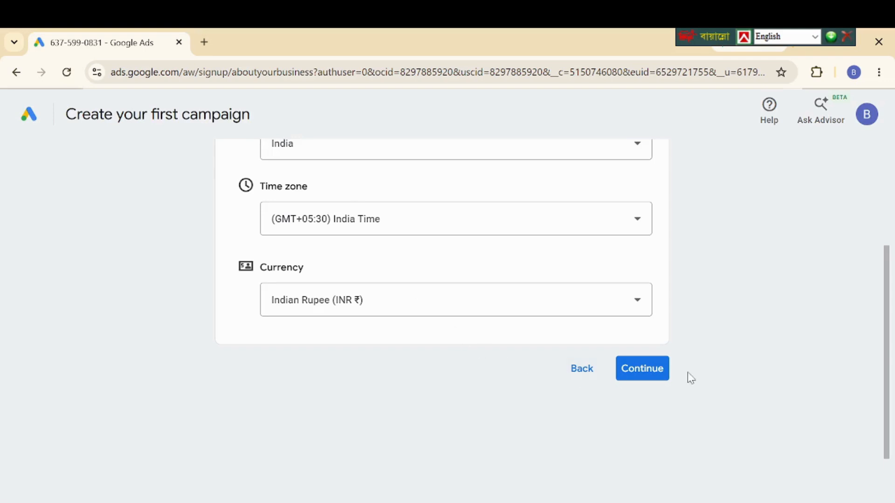
pyautogui.click(653, 372)
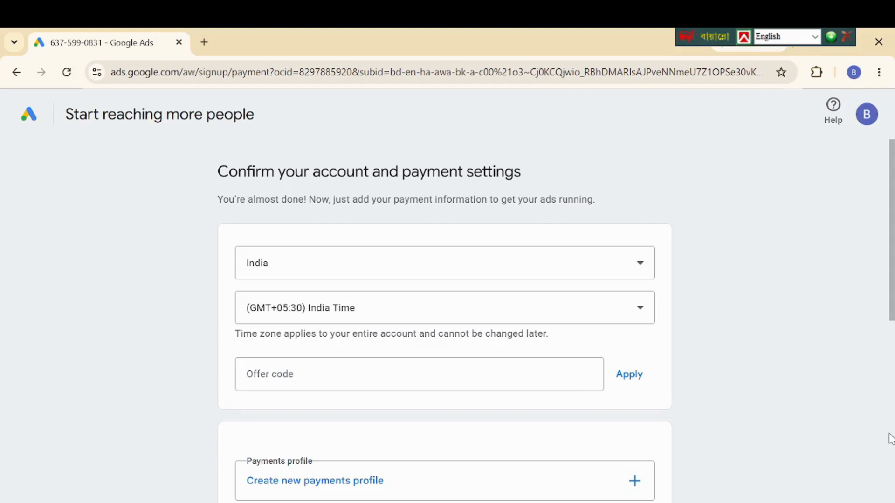
# Review the account and payment settings, start a new payments profile and set its profile type to Individual.
pyautogui.click(891, 358)
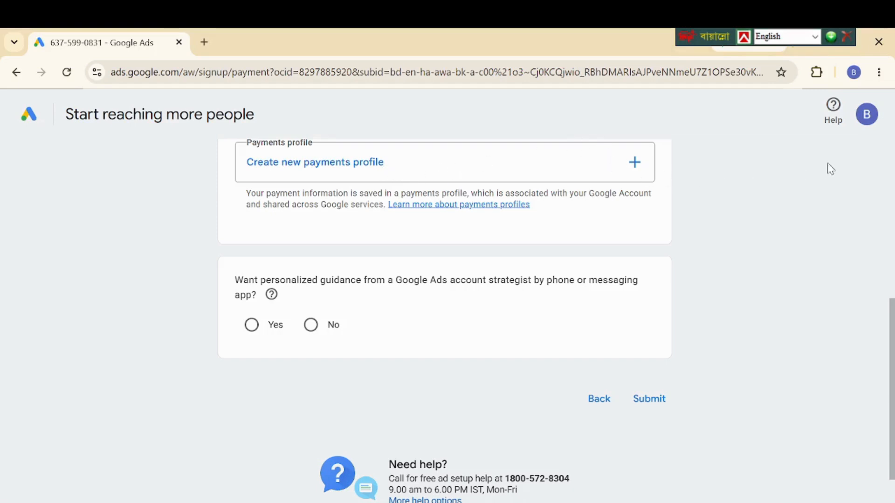
pyautogui.scroll(3, 892, 185)
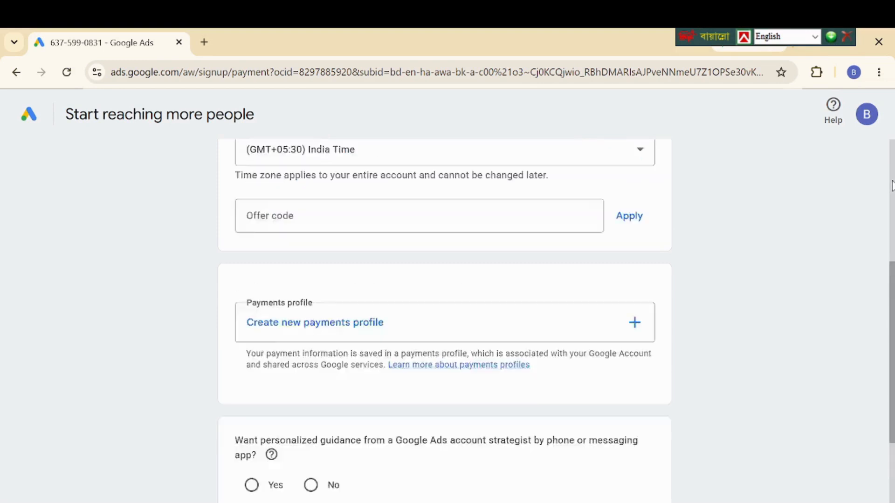
pyautogui.scroll(3, 892, 185)
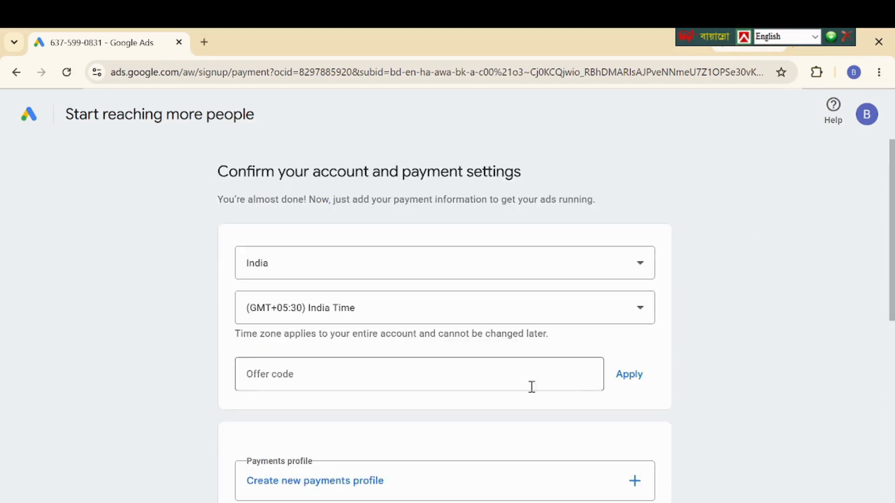
pyautogui.click(631, 487)
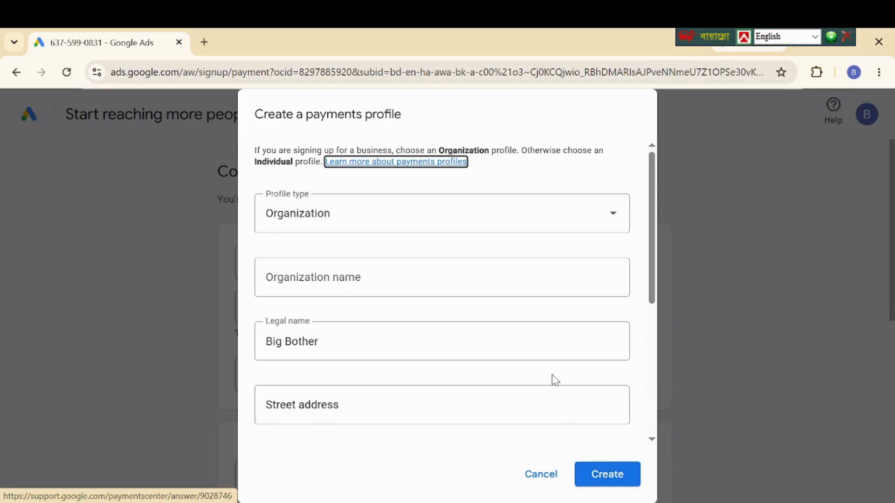
pyautogui.click(614, 223)
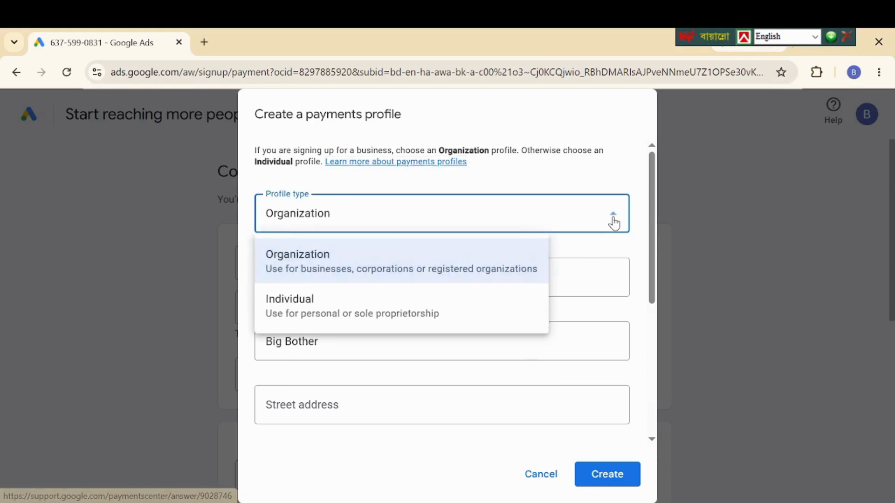
pyautogui.click(417, 310)
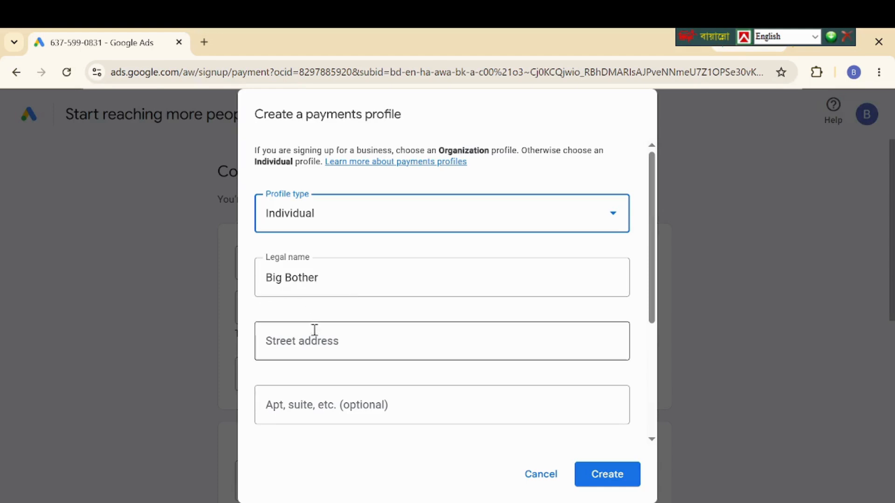
# Switch to the other browser window, search the web for "india address template" in a new tab and open the Random Address In India result.
pyautogui.click(279, 334)
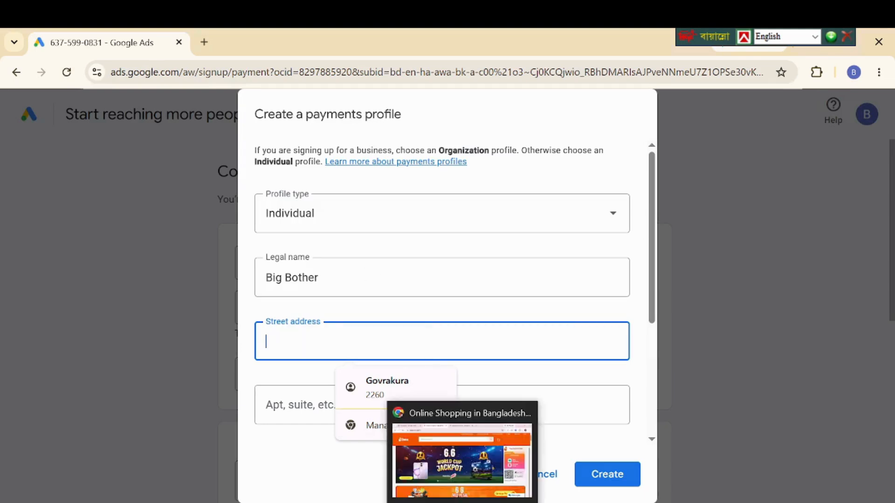
pyautogui.click(464, 502)
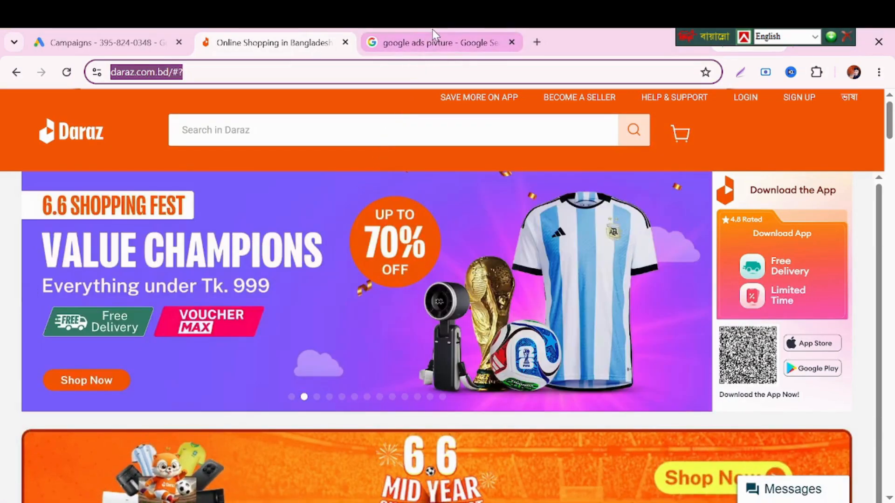
pyautogui.click(537, 42)
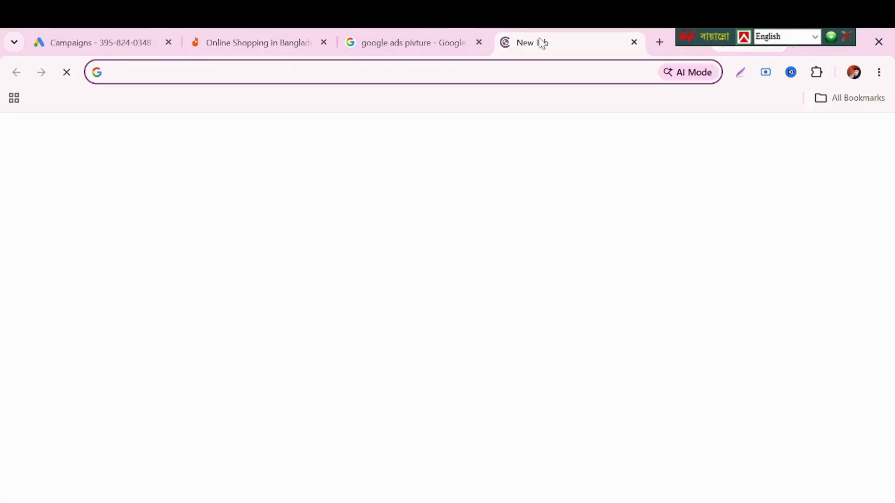
pyautogui.write('in')
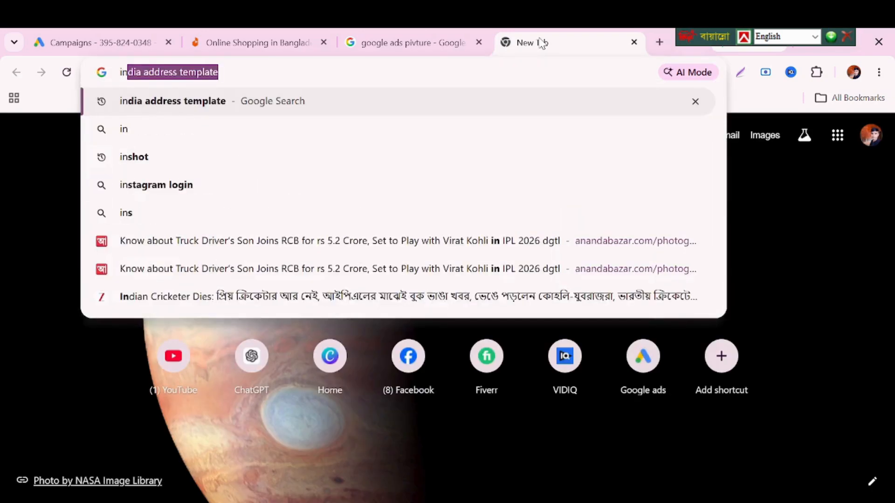
pyautogui.write('dia')
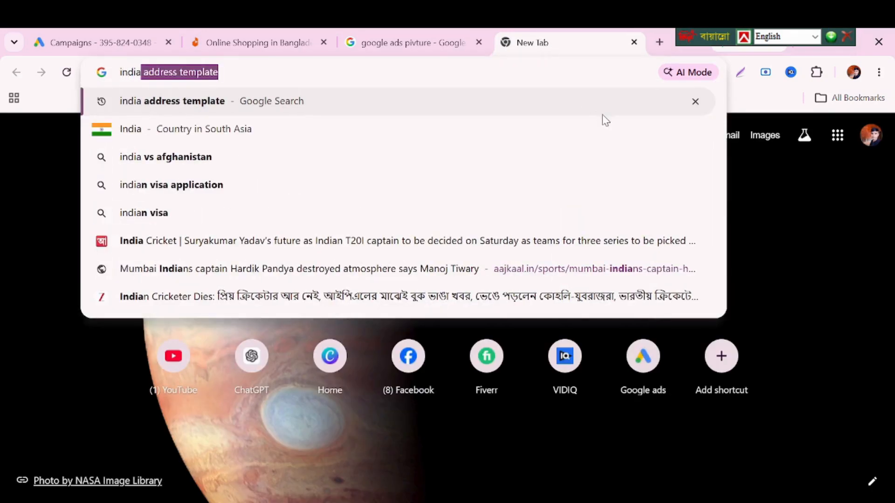
pyautogui.click(421, 100)
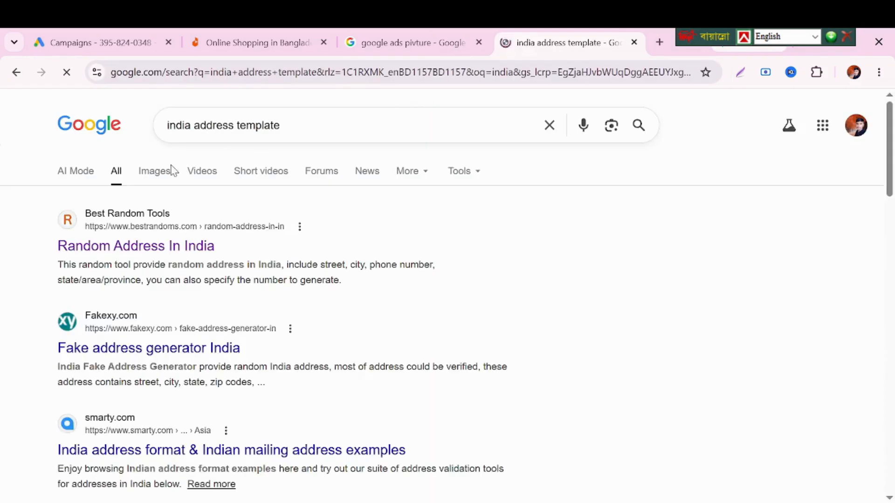
pyautogui.click(106, 247)
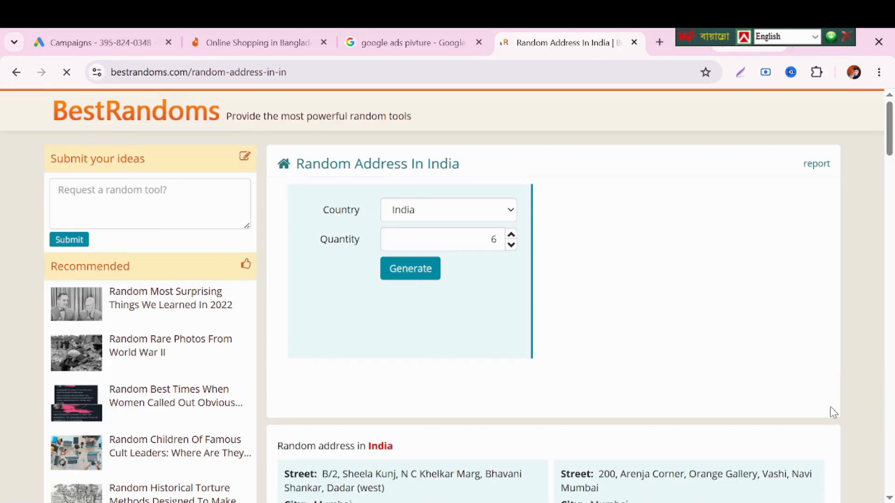
# Copy the street of the second random Indian address and paste it as the payments profile's street address.
pyautogui.scroll(-3, 888, 498)
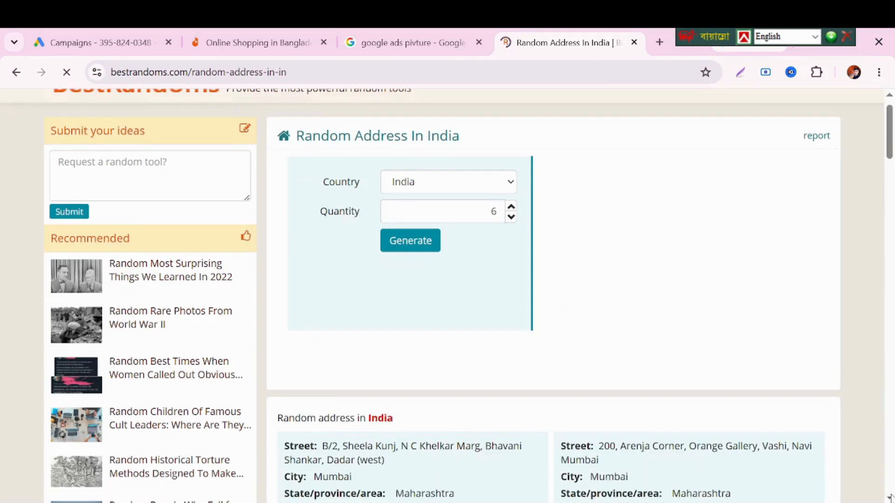
pyautogui.scroll(-1, 888, 498)
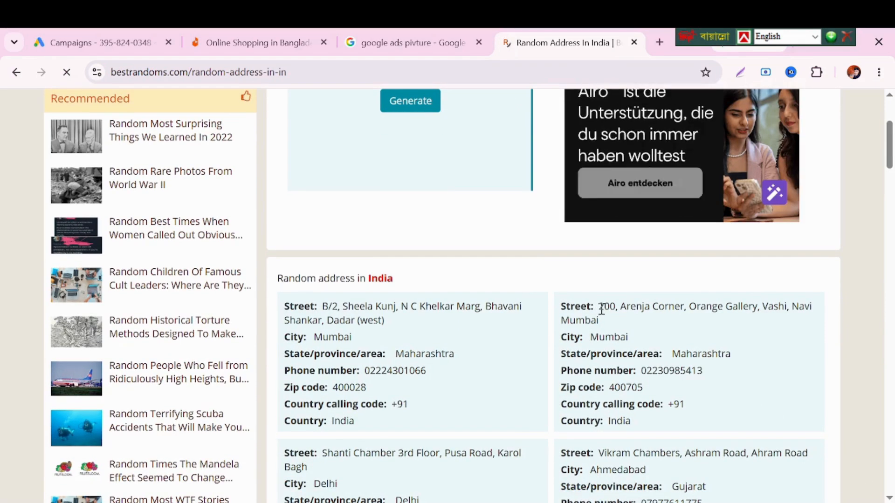
pyautogui.moveTo(599, 310); pyautogui.dragTo(630, 320)
pyautogui.hotkey('ctrl', 'c')
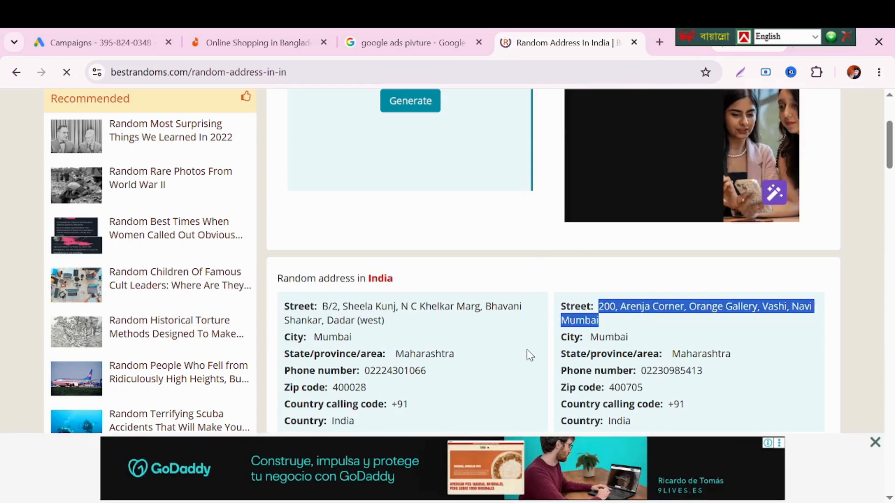
pyautogui.click(501, 502)
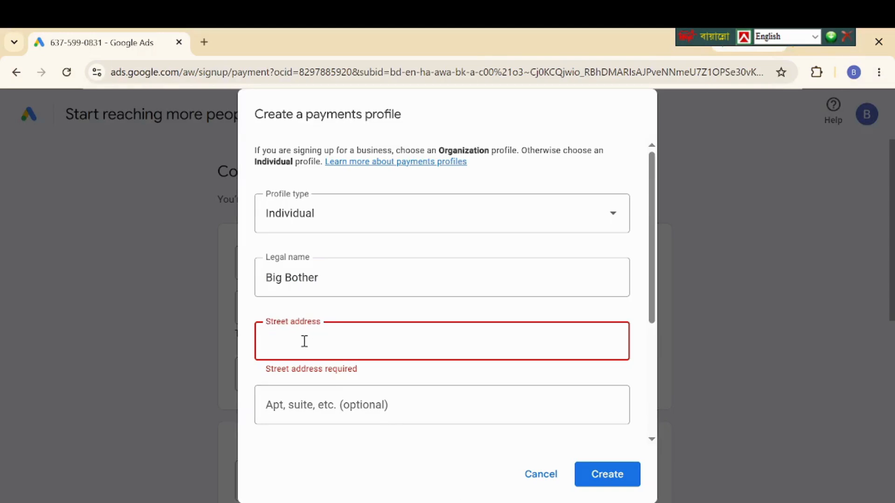
pyautogui.hotkey('ctrl', 'v')
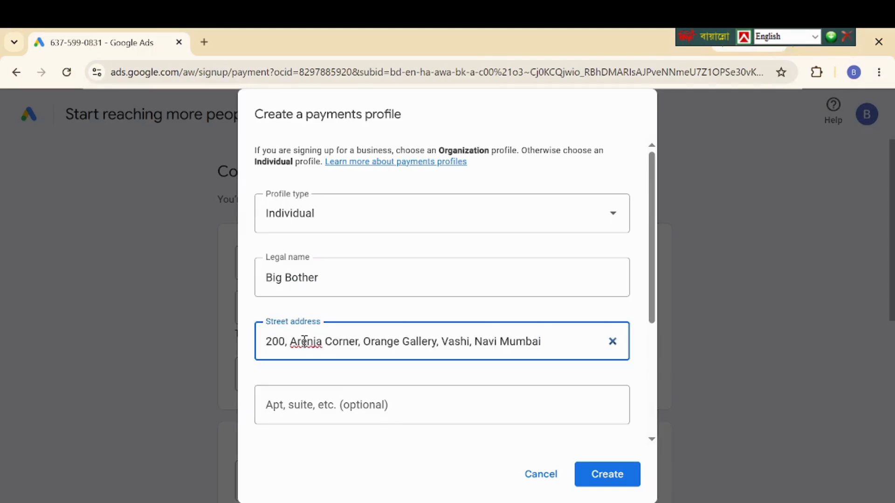
# Return to the random address page, dismiss the advertisement, and fill in the payments profile's city from the same sample address.
pyautogui.click(651, 441)
pyautogui.scroll(-5, 651, 443)
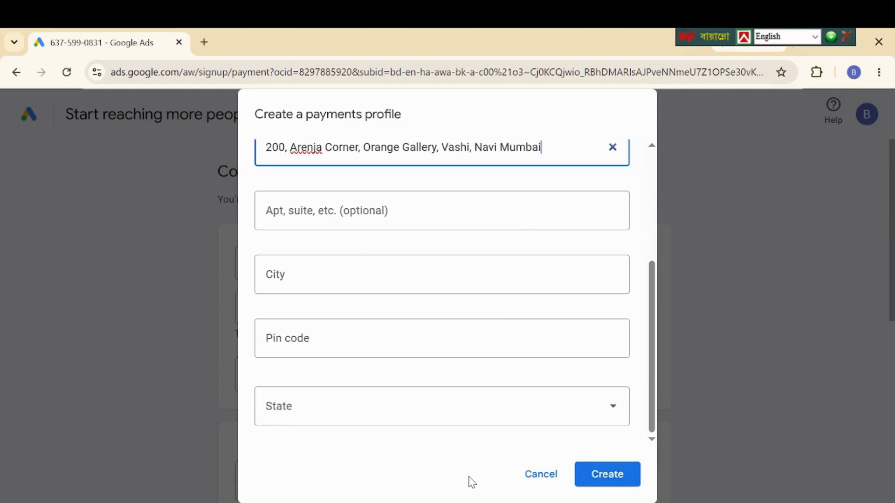
pyautogui.click(465, 449)
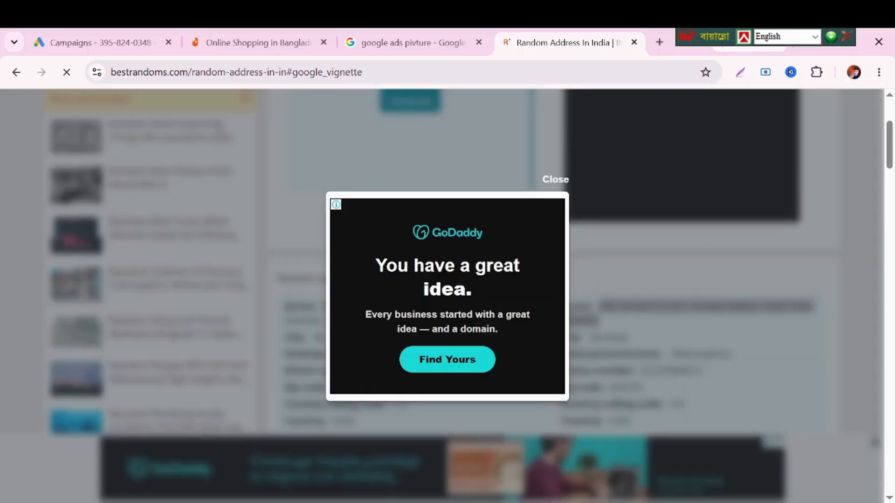
pyautogui.click(555, 180)
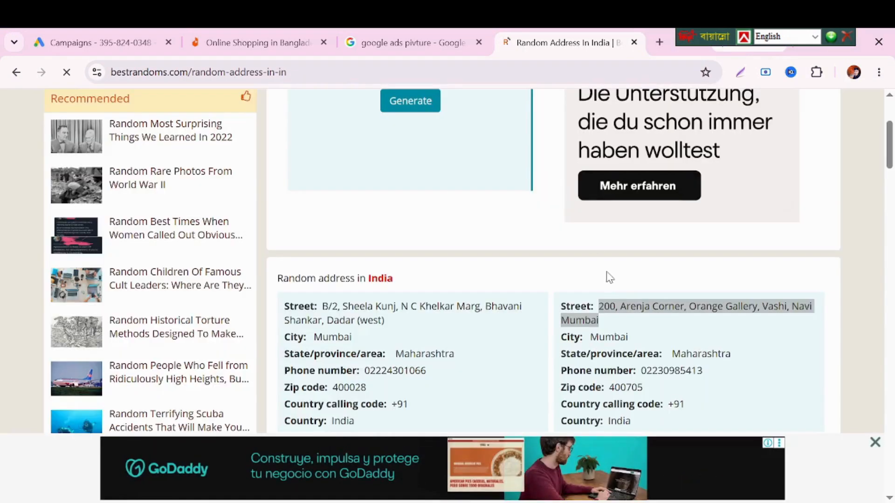
pyautogui.click(646, 343)
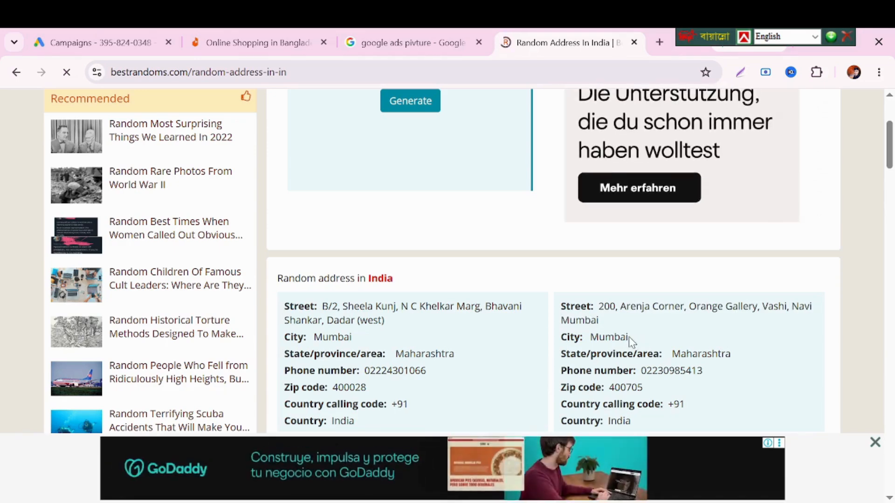
pyautogui.moveTo(624, 336); pyautogui.dragTo(595, 332)
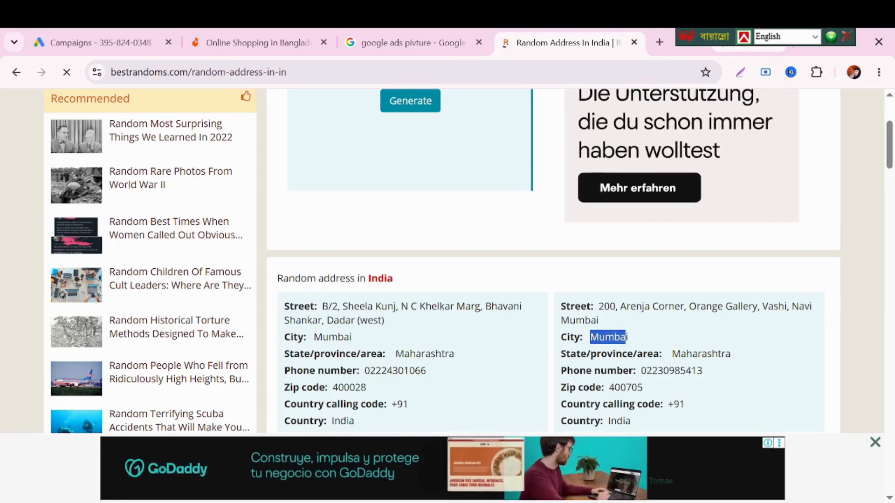
pyautogui.click(497, 502)
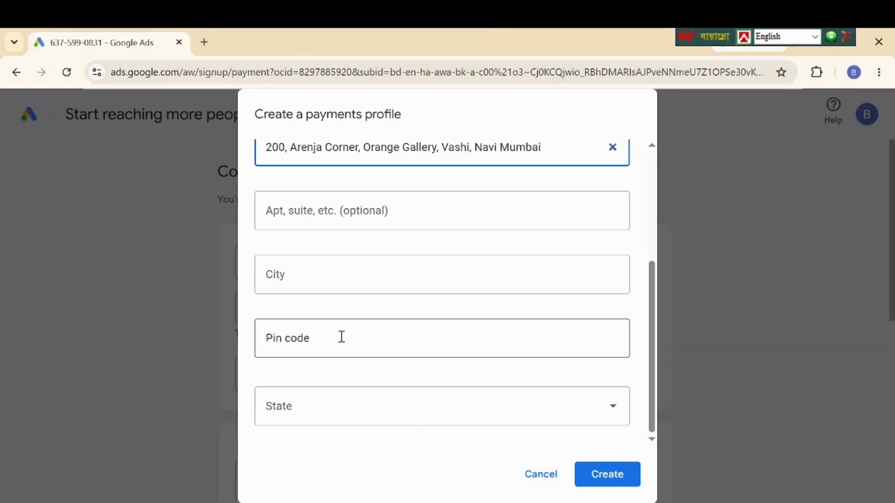
pyautogui.click(302, 283)
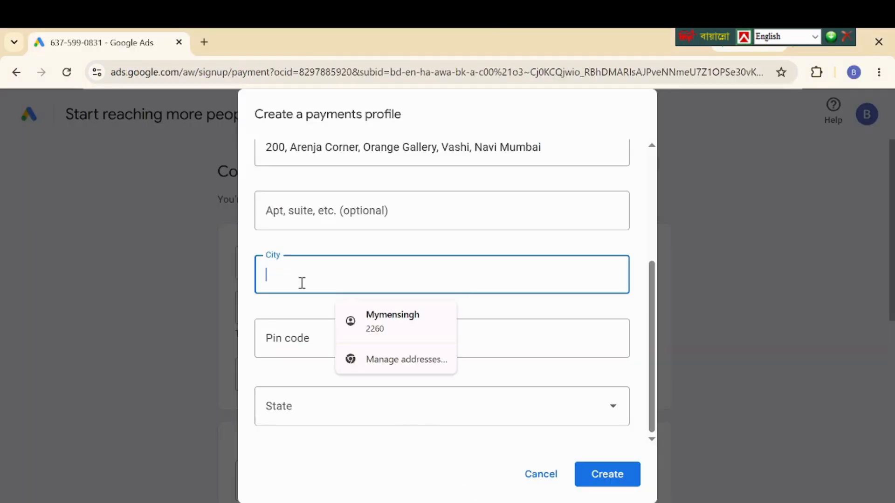
pyautogui.write('Mumba')
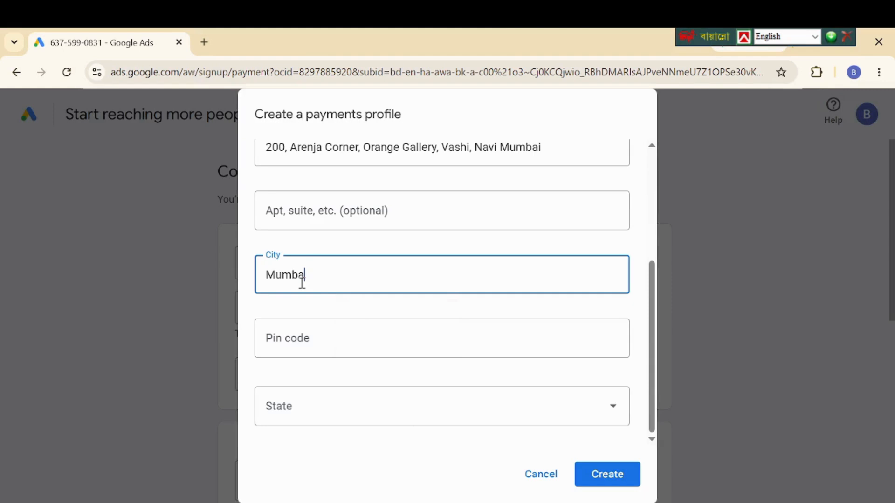
pyautogui.write('i')
# Copy the zip code of the second sample address on the random address page and paste it as the payments profile's pin code.
pyautogui.click(312, 343)
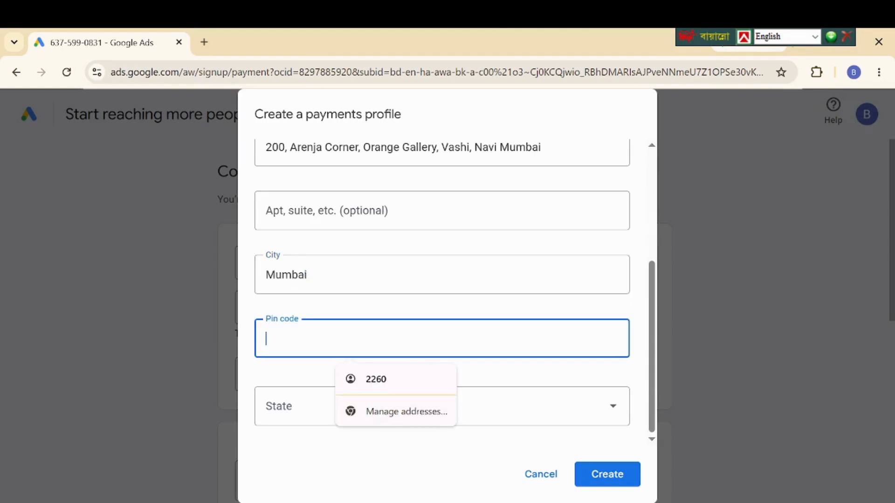
pyautogui.click(464, 502)
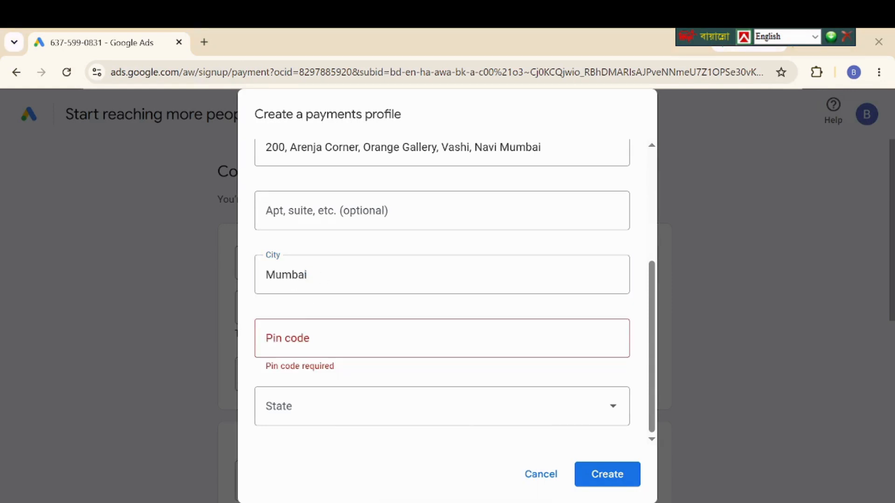
pyautogui.click(464, 502)
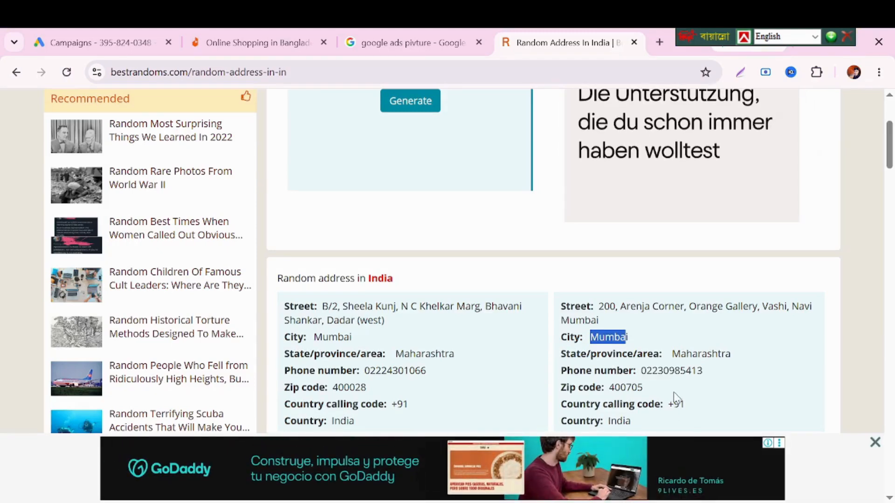
pyautogui.click(649, 393)
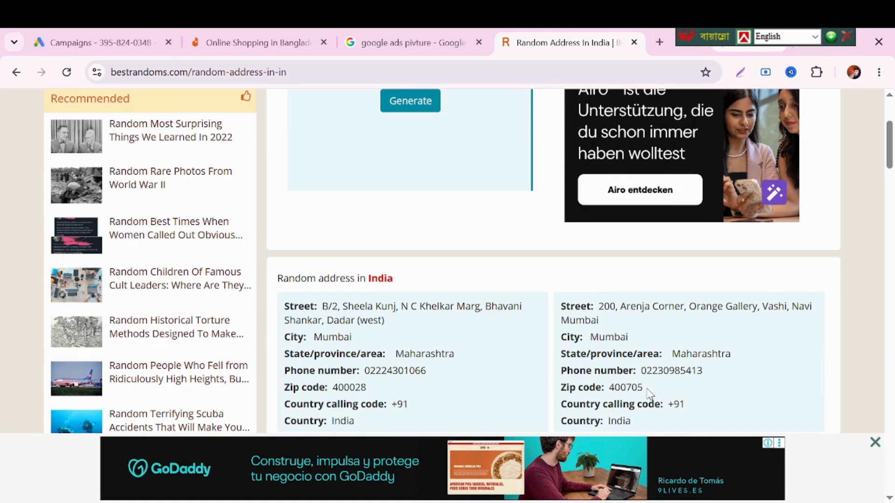
pyautogui.moveTo(645, 389); pyautogui.dragTo(610, 383)
pyautogui.hotkey('ctrl', 'c')
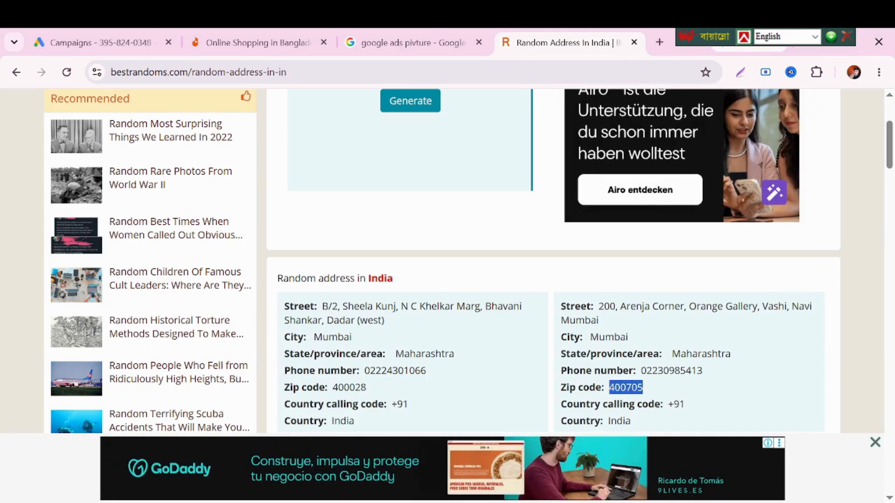
pyautogui.click(497, 499)
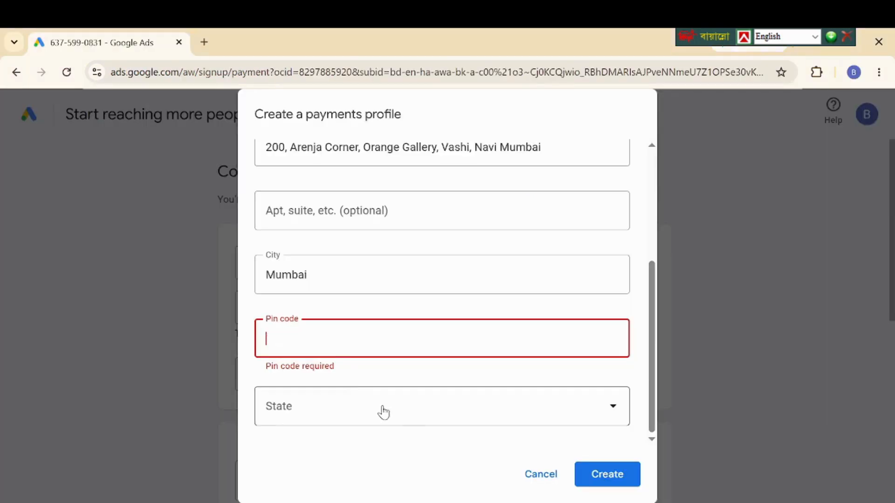
pyautogui.hotkey('ctrl', 'v')
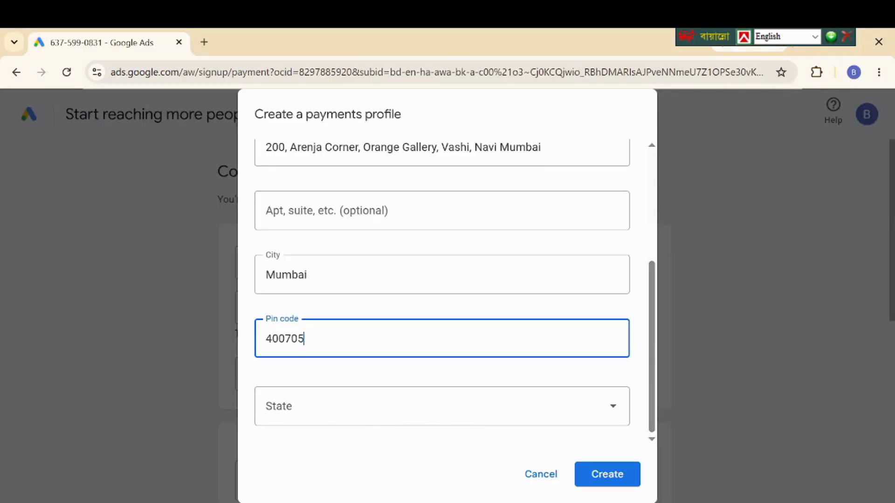
# Check the sample address again and set the payments profile's state to Maharashtra.
pyautogui.moveTo(462, 502)
pyautogui.click(462, 461)
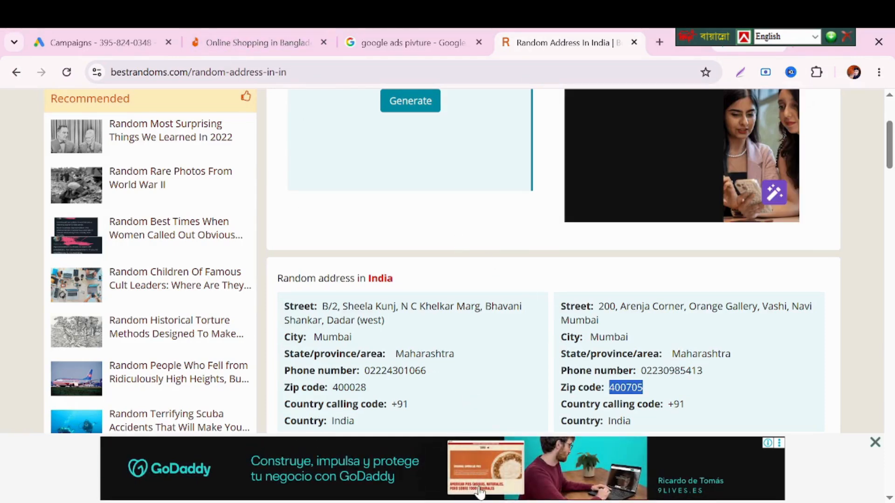
pyautogui.click(499, 502)
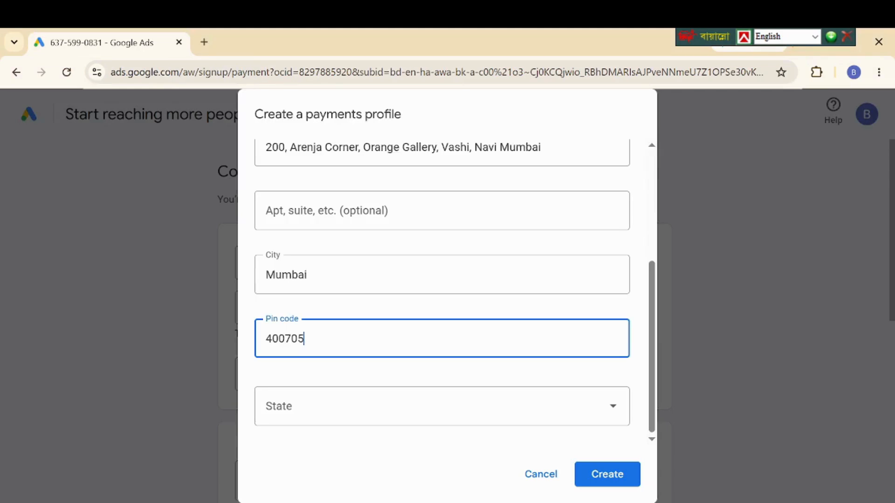
pyautogui.click(611, 410)
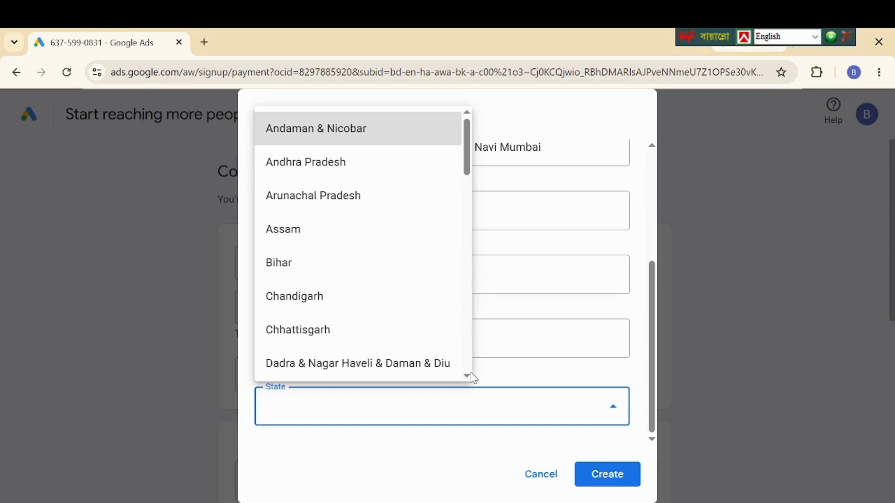
pyautogui.scroll(-5, 472, 375)
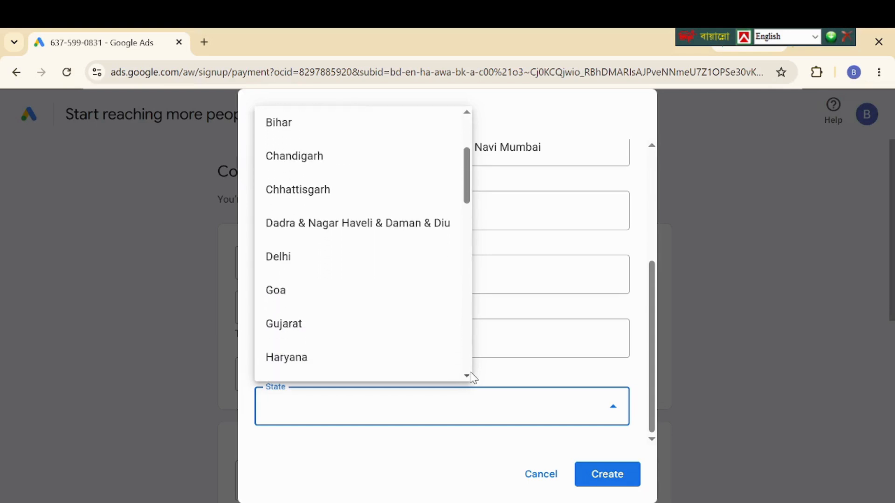
pyautogui.scroll(-6, 472, 376)
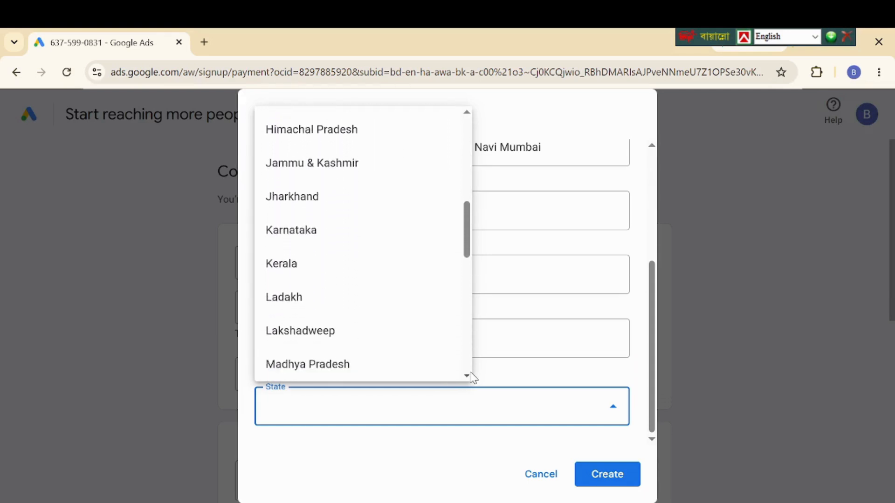
pyautogui.scroll(-3, 471, 376)
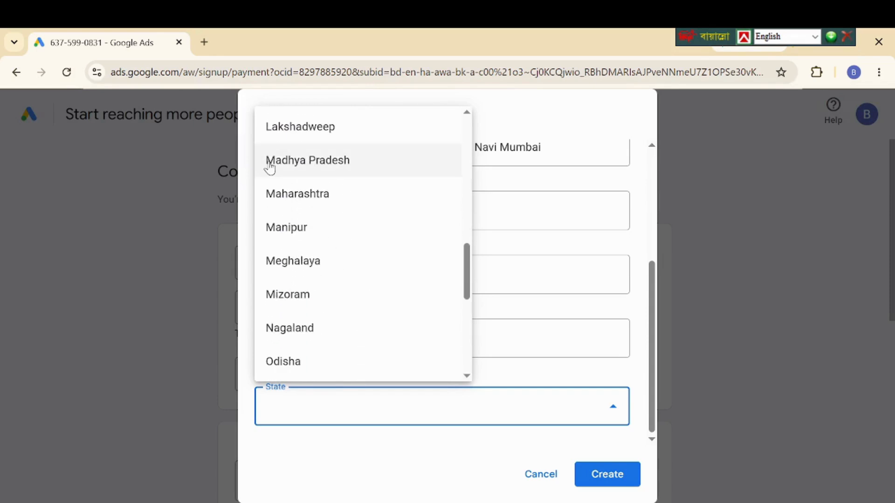
pyautogui.click(307, 194)
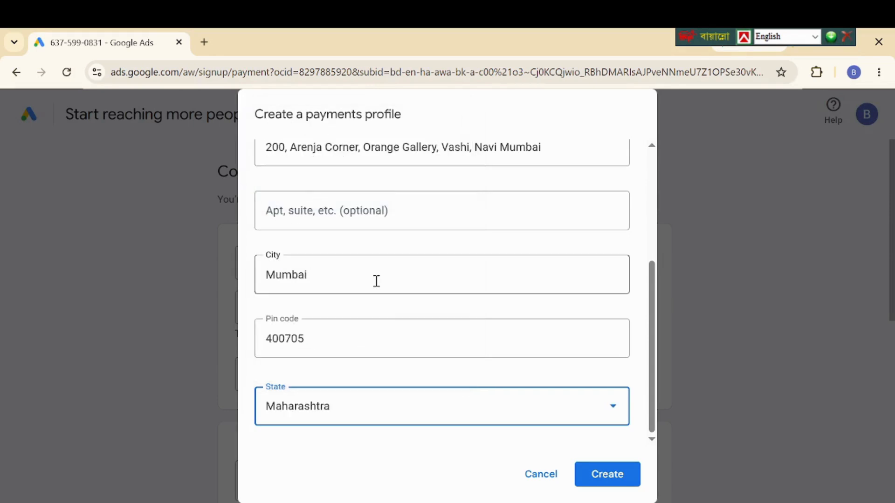
# Create the payments profile and accept the browser's offer to save its address.
pyautogui.click(601, 476)
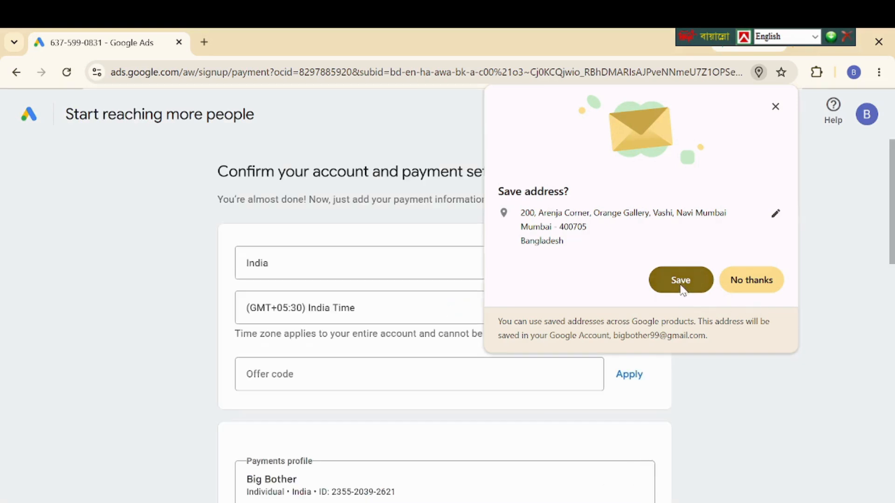
pyautogui.click(680, 284)
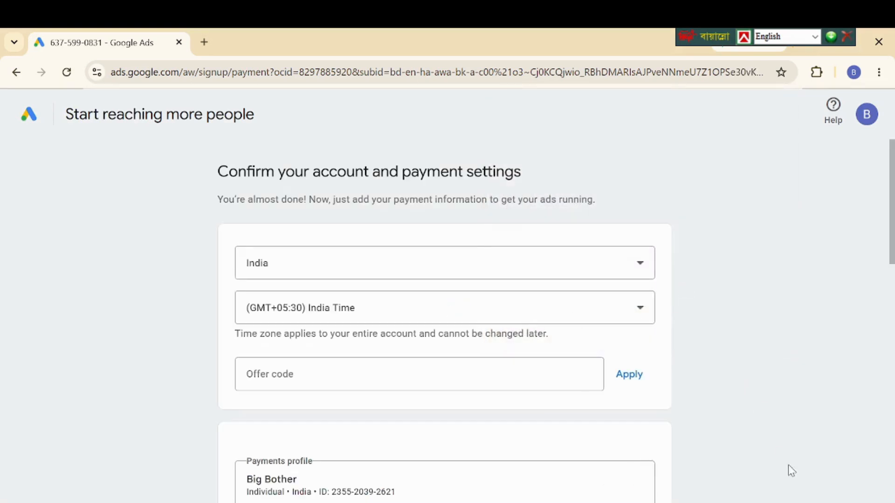
# Add Pay with Bank transfer as the payment method for the new payments profile.
pyautogui.click(893, 480)
pyautogui.click(892, 480)
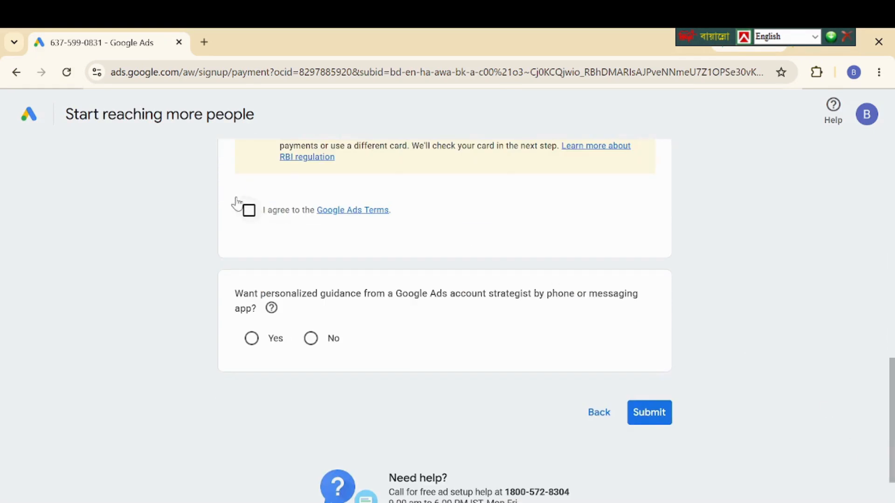
pyautogui.click(248, 211)
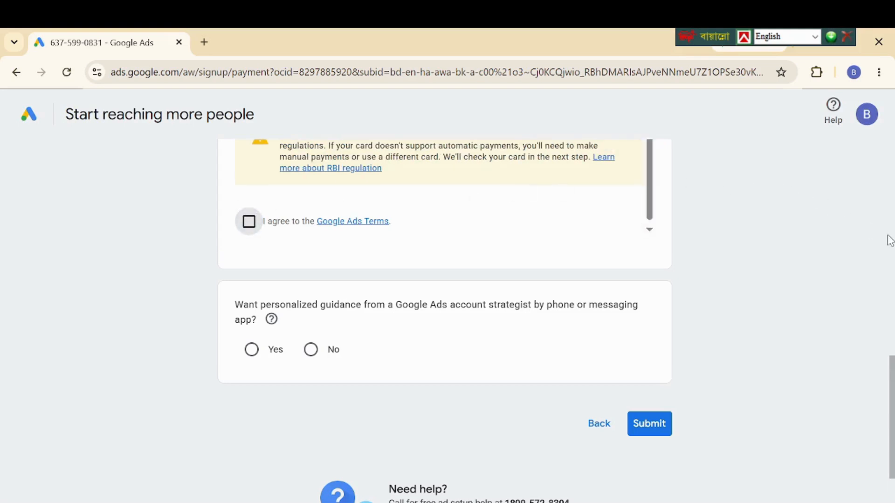
pyautogui.click(890, 252)
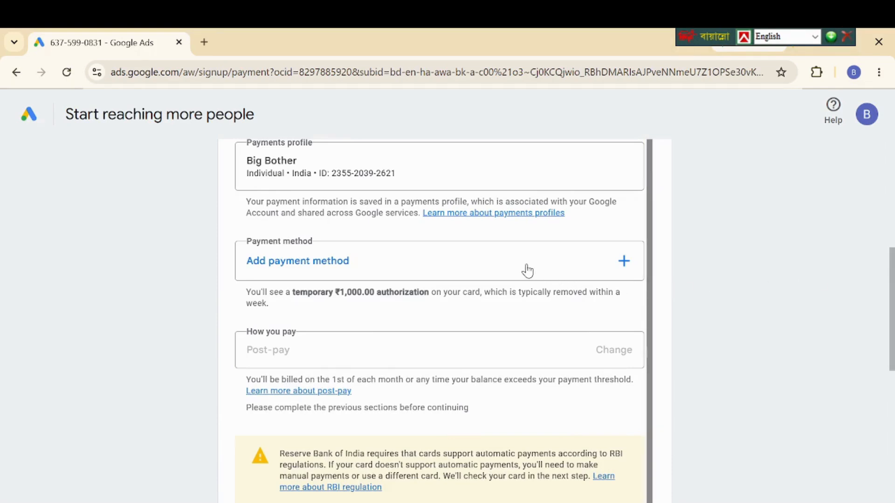
pyautogui.click(625, 262)
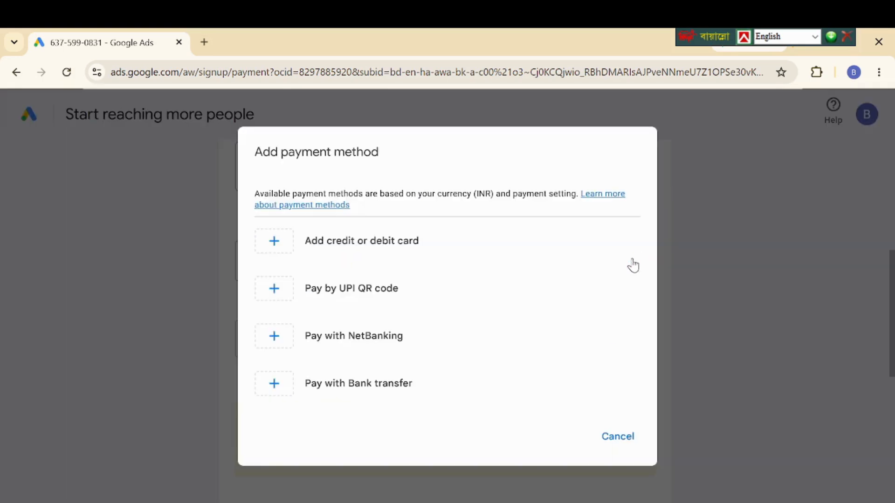
pyautogui.click(357, 388)
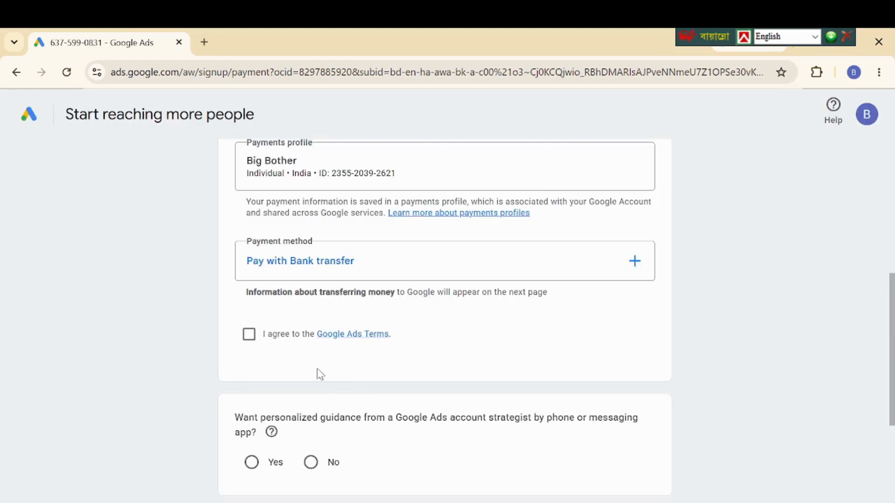
# Agree to the Google Ads Terms, answer No to personalized strategist guidance, and submit and complete the account setup.
pyautogui.click(249, 335)
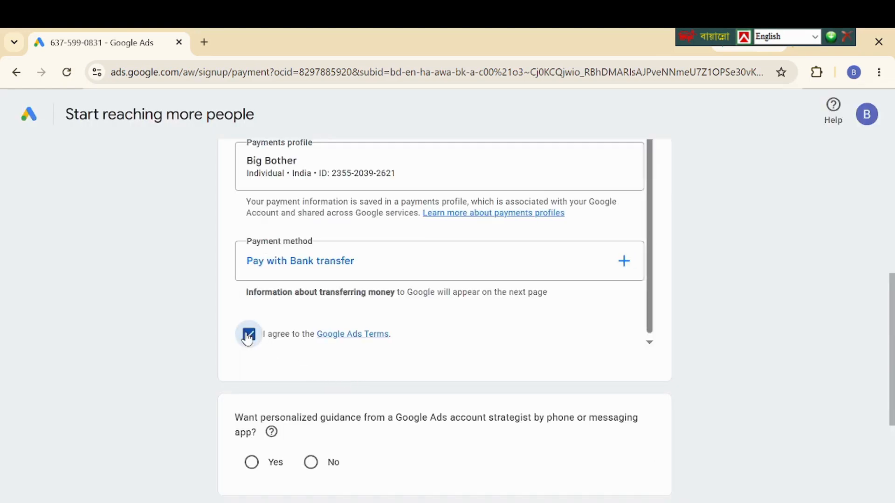
pyautogui.click(310, 464)
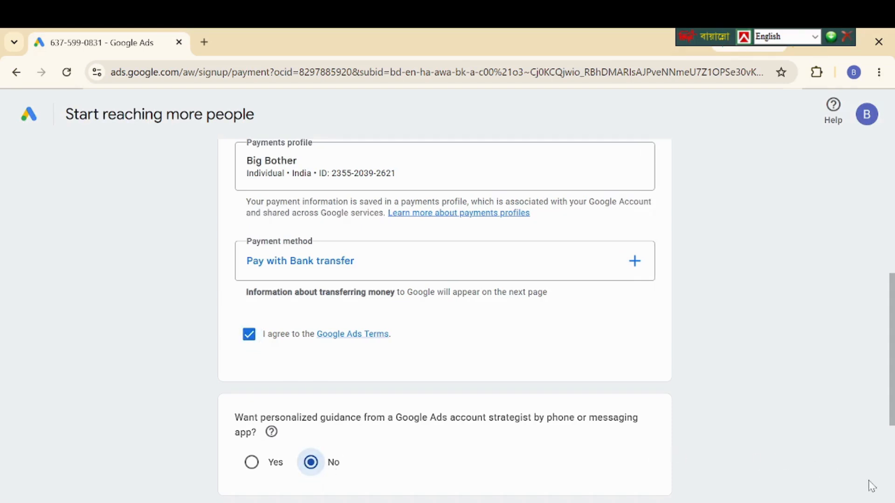
pyautogui.scroll(-4, 891, 500)
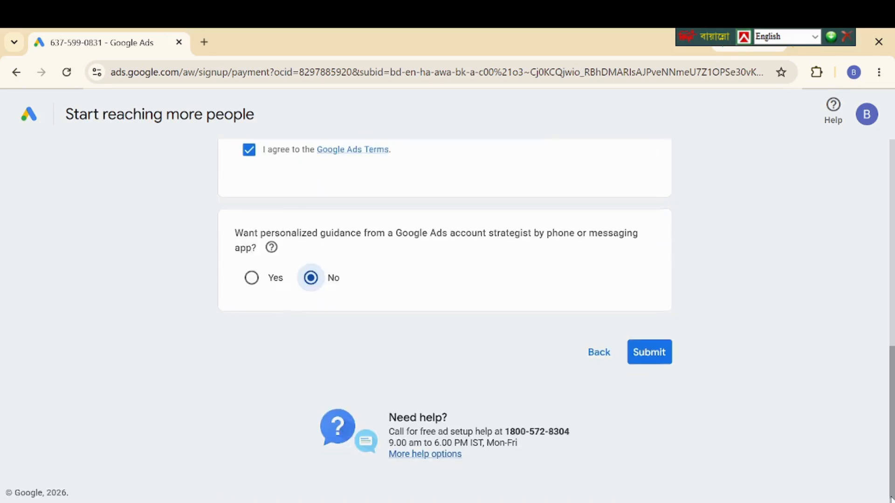
pyautogui.click(664, 360)
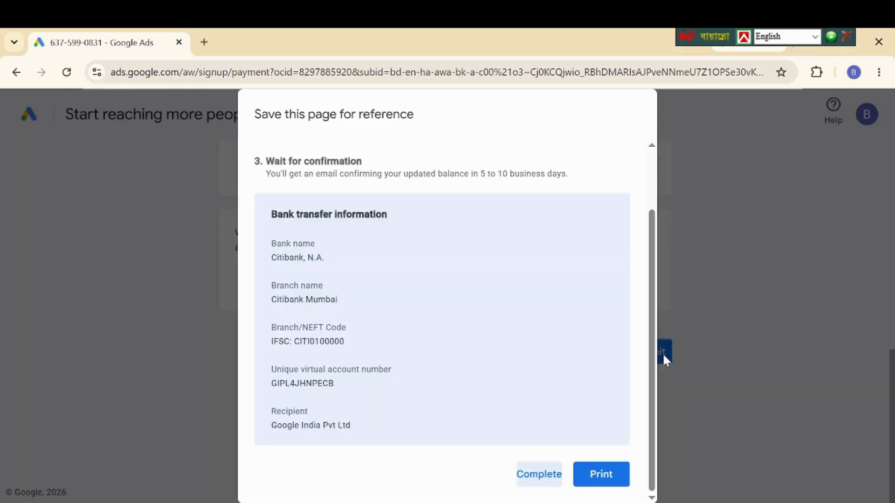
pyautogui.click(526, 485)
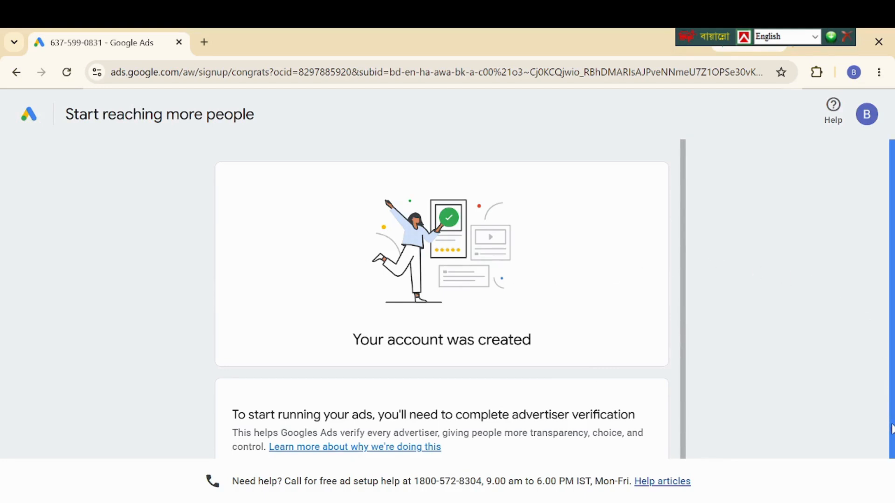
# Continue to the organization questions and submit them with the profile's own legal name for ad disclosure and No to managing other organizations' accounts.
pyautogui.moveTo(892, 425); pyautogui.dragTo(842, 447)
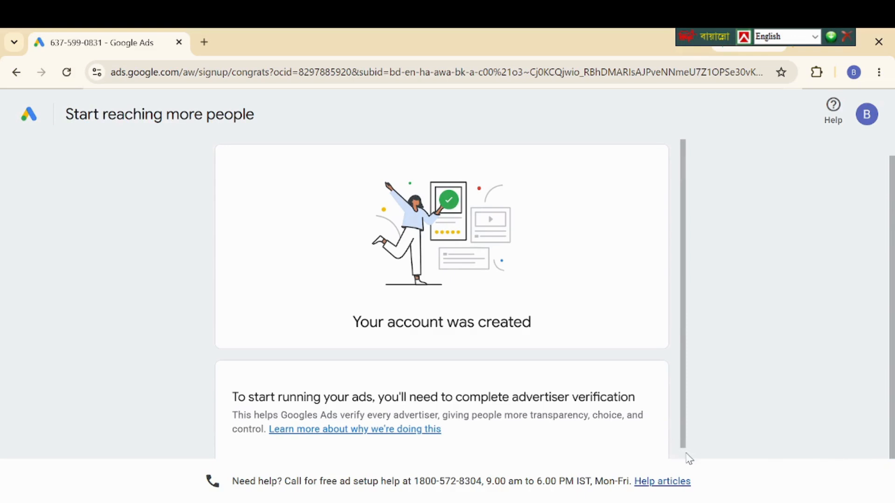
pyautogui.scroll(-2, 684, 459)
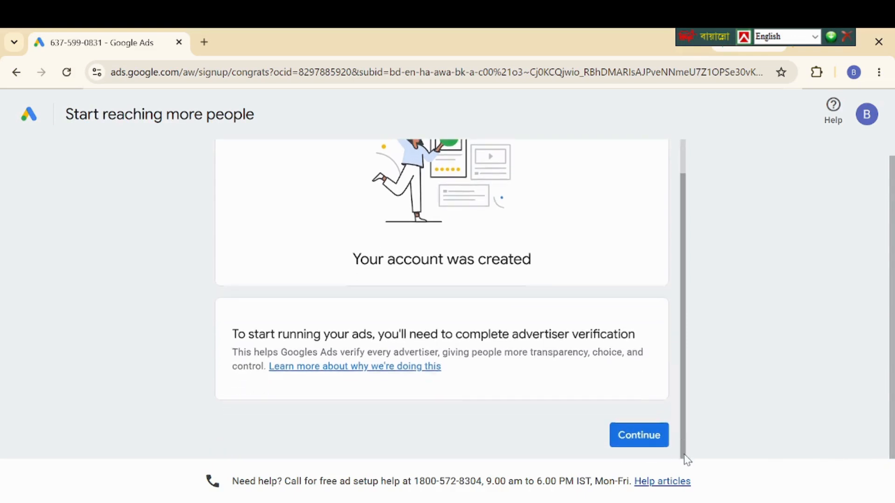
pyautogui.click(627, 440)
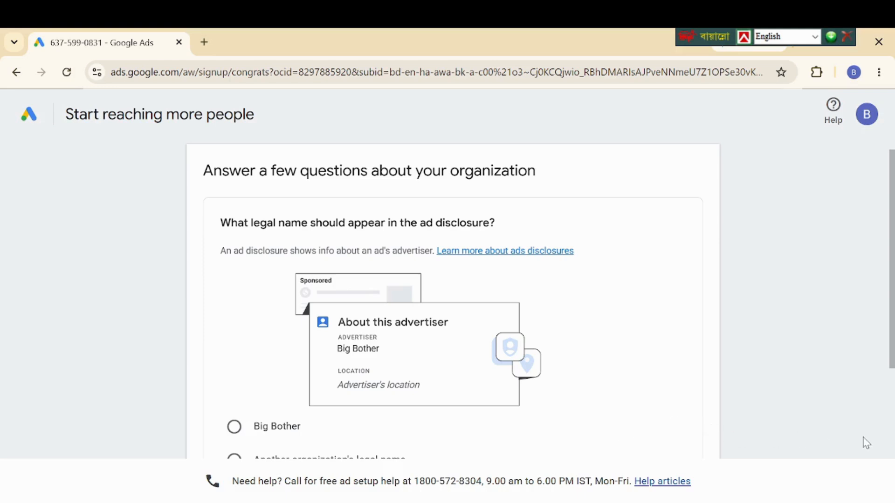
pyautogui.scroll(-5, 891, 456)
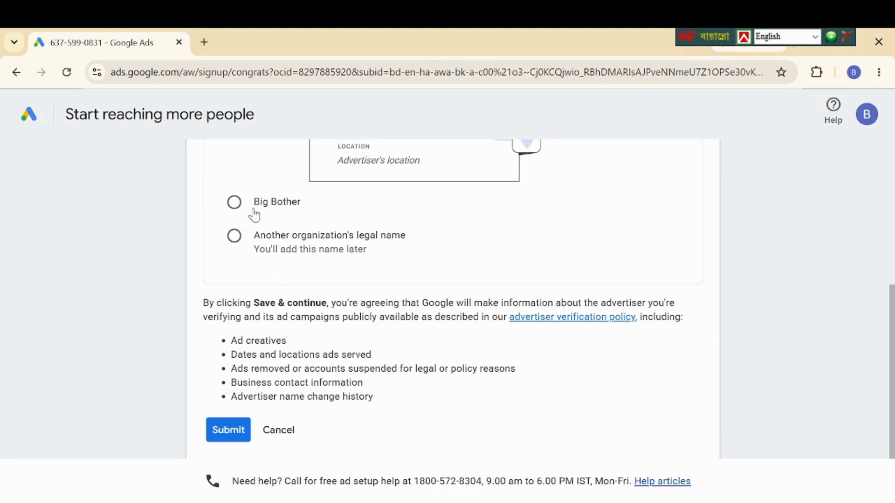
pyautogui.click(234, 207)
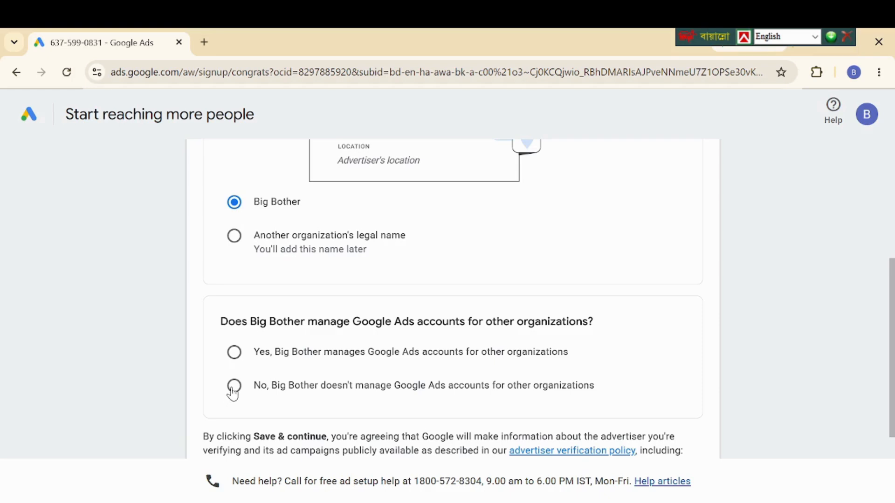
pyautogui.click(234, 386)
pyautogui.scroll(-3, 891, 457)
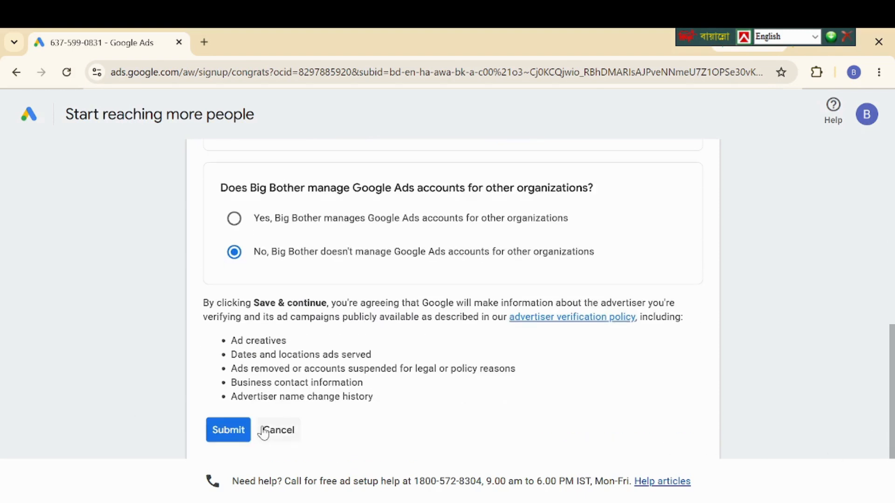
pyautogui.click(232, 431)
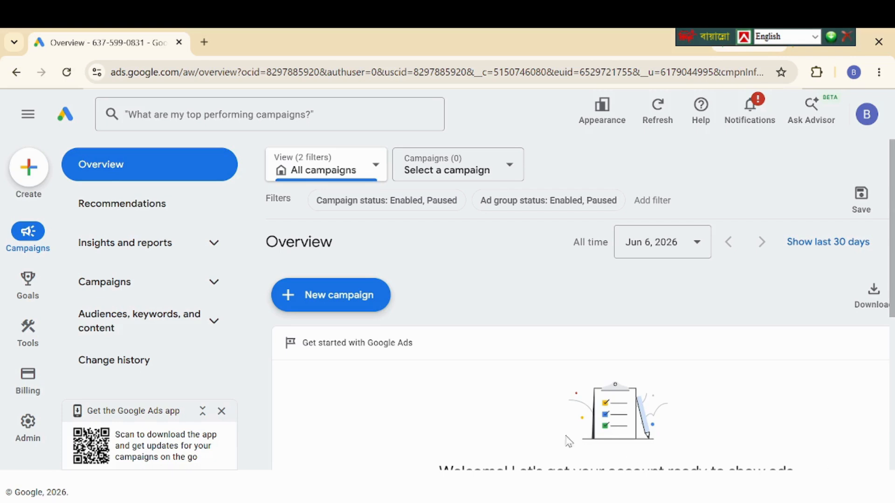
# Start a new campaign from the account's Overview page.
pyautogui.click(309, 308)
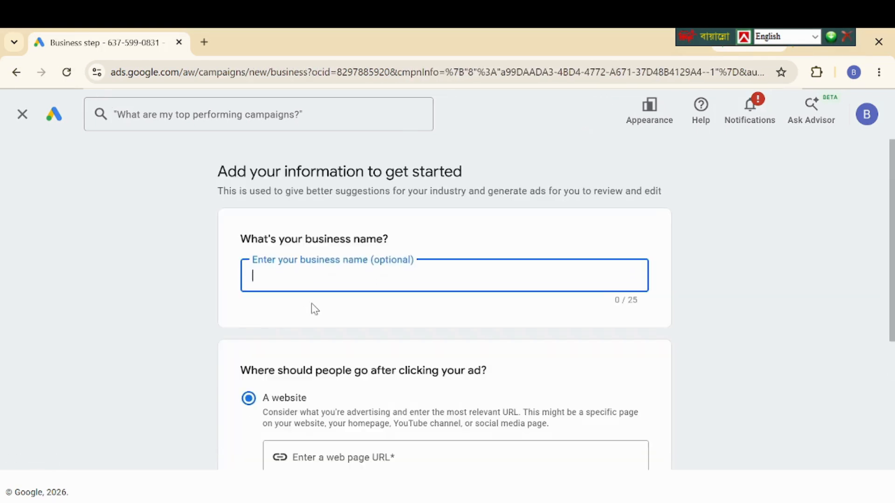